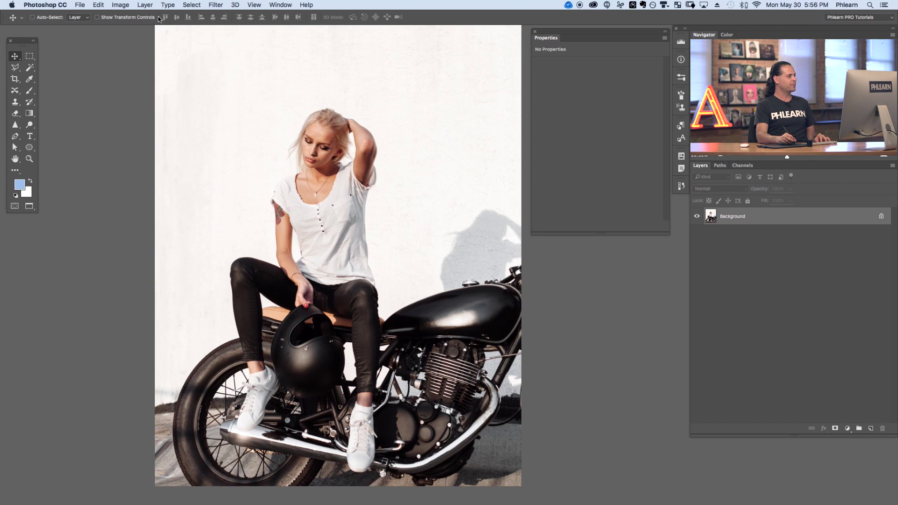
Add a Gradient Map adjustment layer above the Background layer with the default name and settings.
left_click(145, 6)
mouse_move(158, 117)
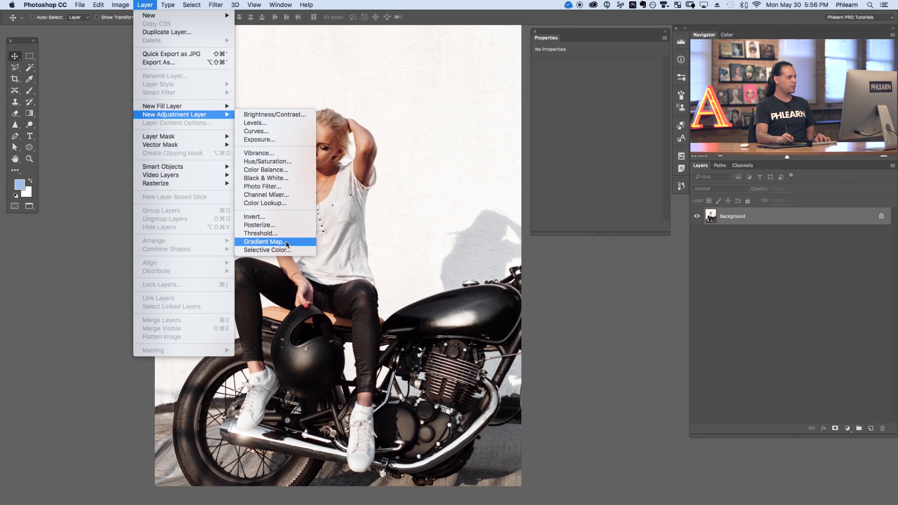
left_click(263, 241)
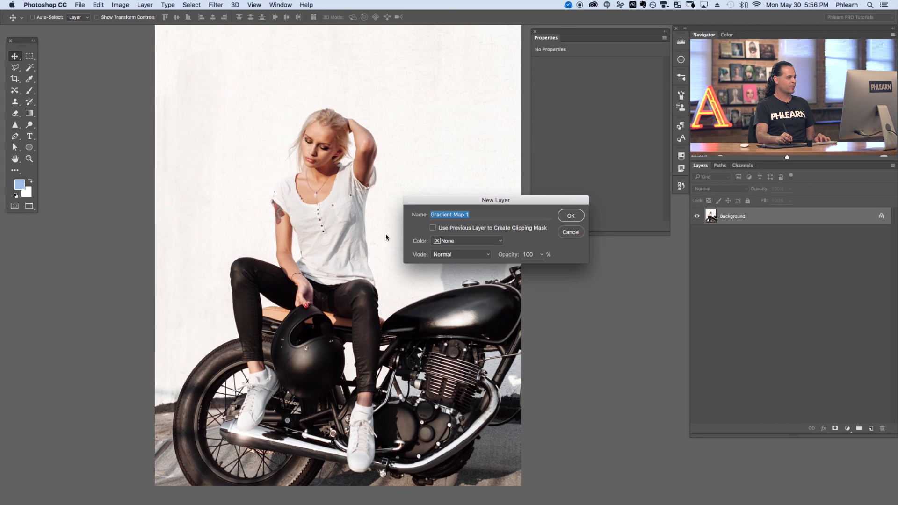
left_click(567, 219)
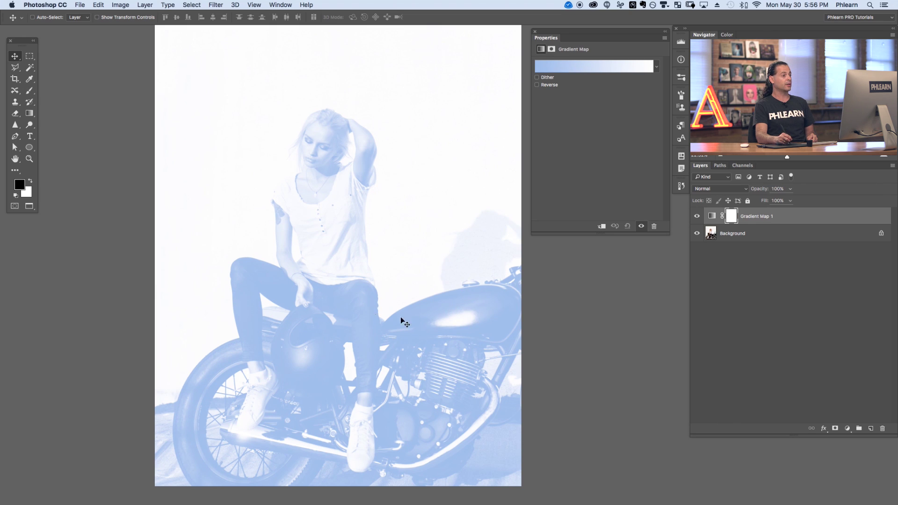
Try the gradient map's Dither and Reverse options one at a time, switching each back off.
left_click(537, 78)
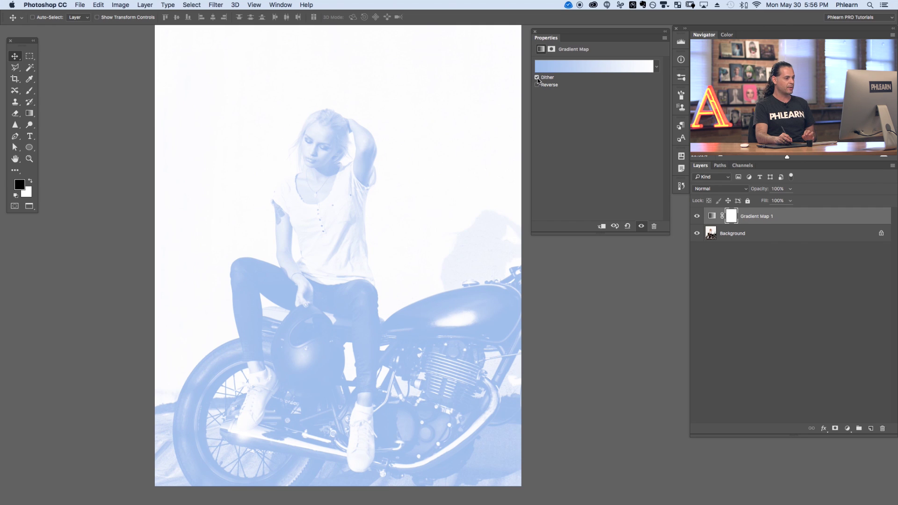
left_click(537, 78)
left_click(538, 84)
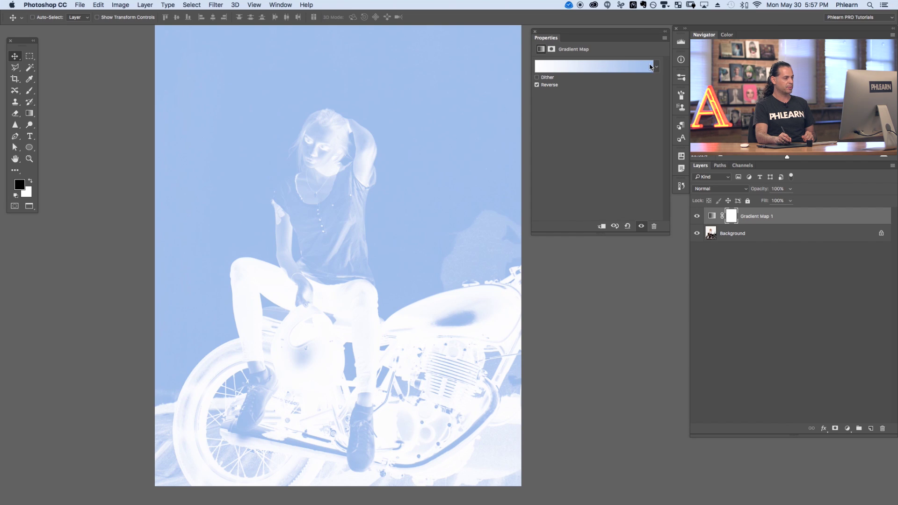
left_click(537, 85)
Try the Red, Green preset on the gradient map, and apply the Blue, Red, Yellow preset instead.
left_click_drag(484, 168, 442, 227)
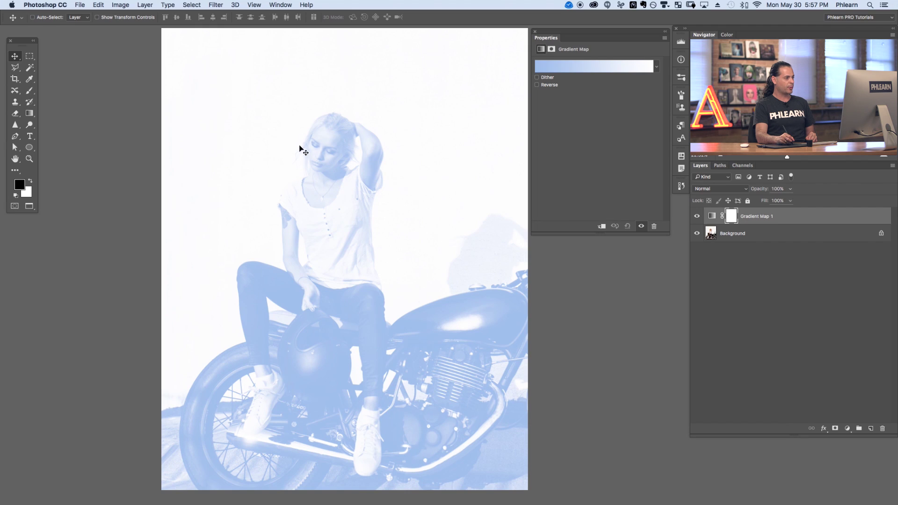
left_click(574, 70)
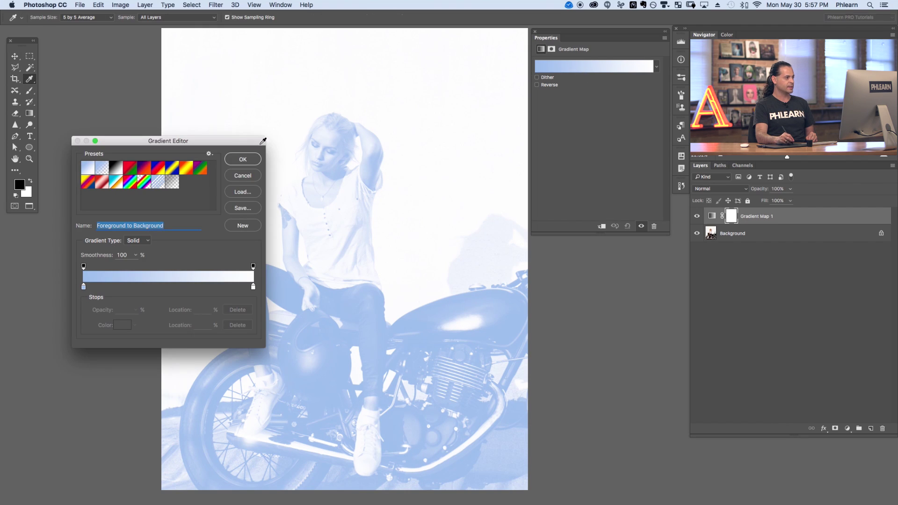
left_click_drag(229, 143, 205, 56)
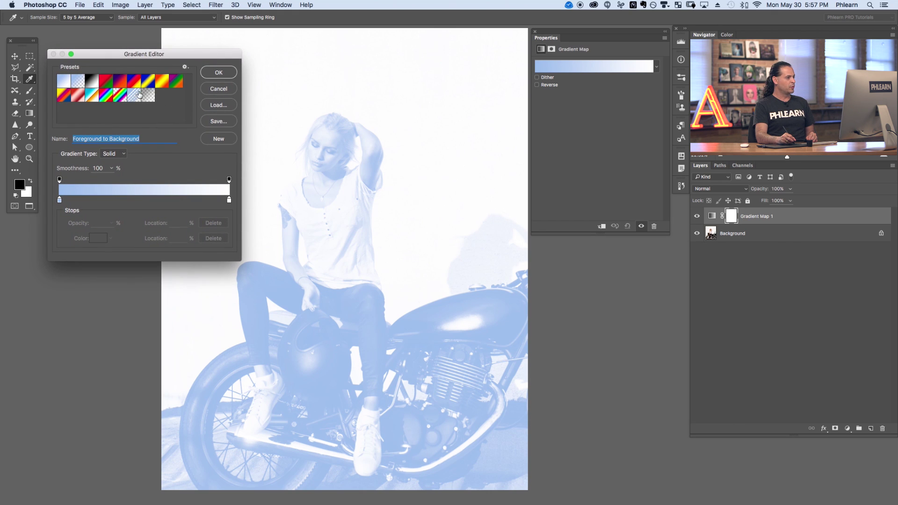
left_click_drag(326, 177, 349, 183)
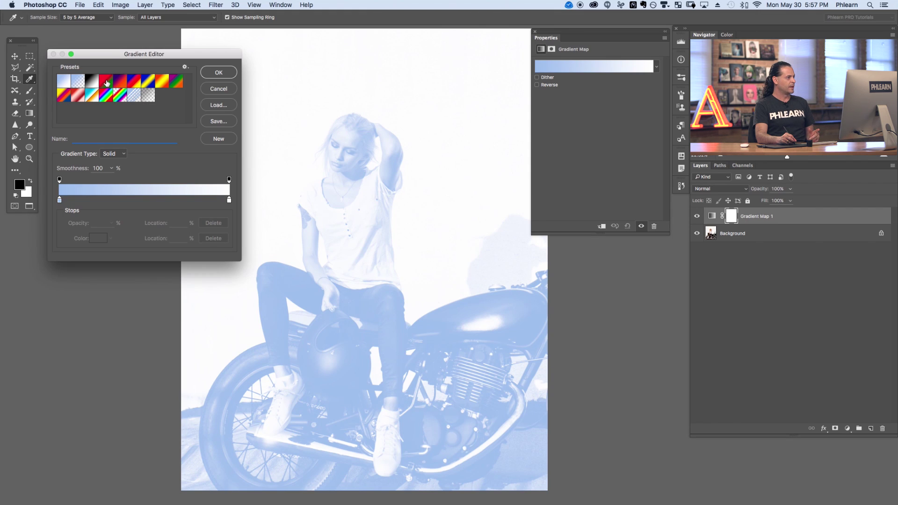
left_click(107, 83)
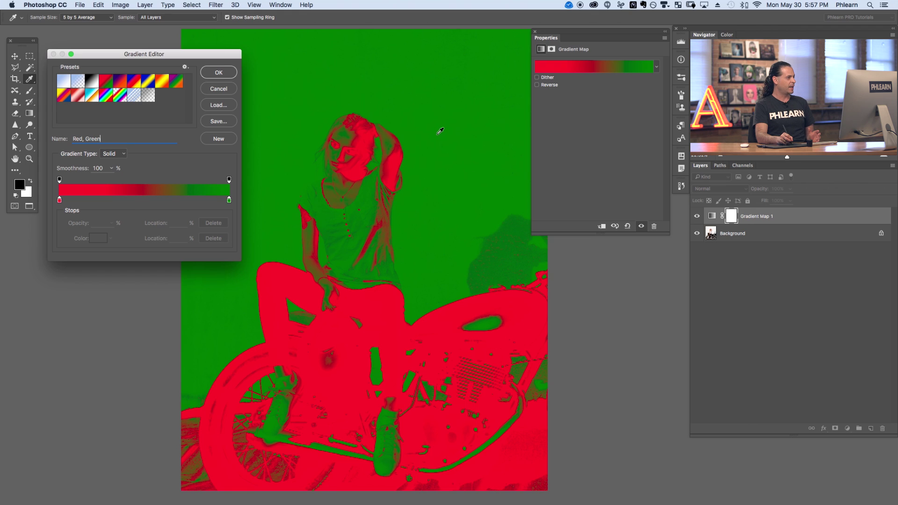
left_click(134, 83)
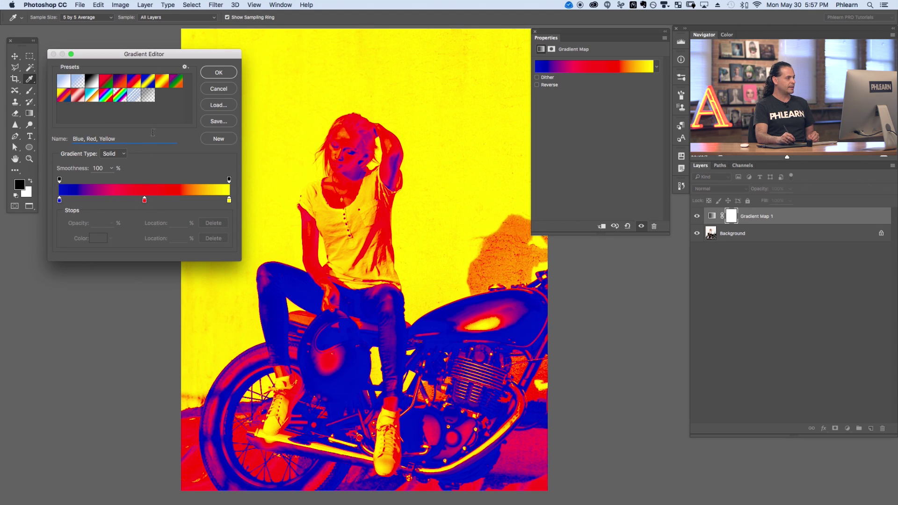
left_click(229, 74)
Lower the gradient map layer's opacity to 25% and compare the photo with the layer hidden and shown.
left_click_drag(433, 281, 403, 283)
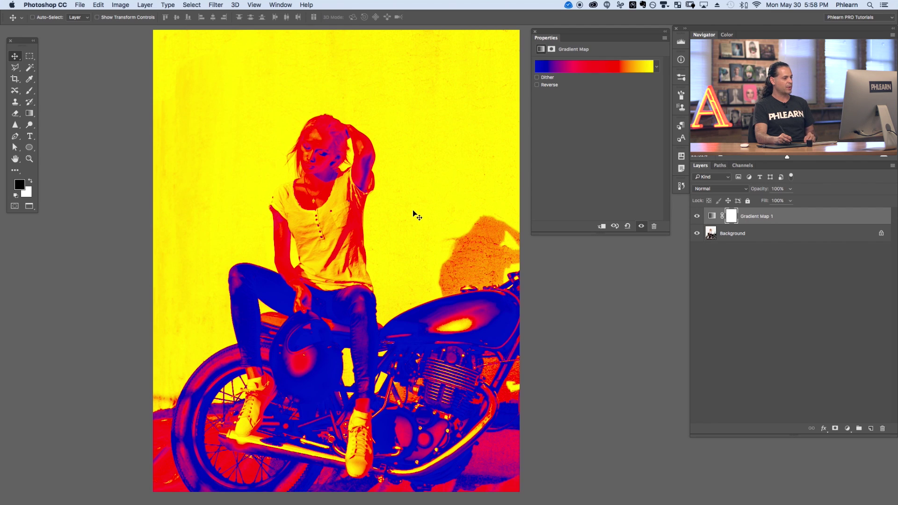
left_click(697, 216)
left_click(697, 216)
left_click_drag(762, 191, 730, 196)
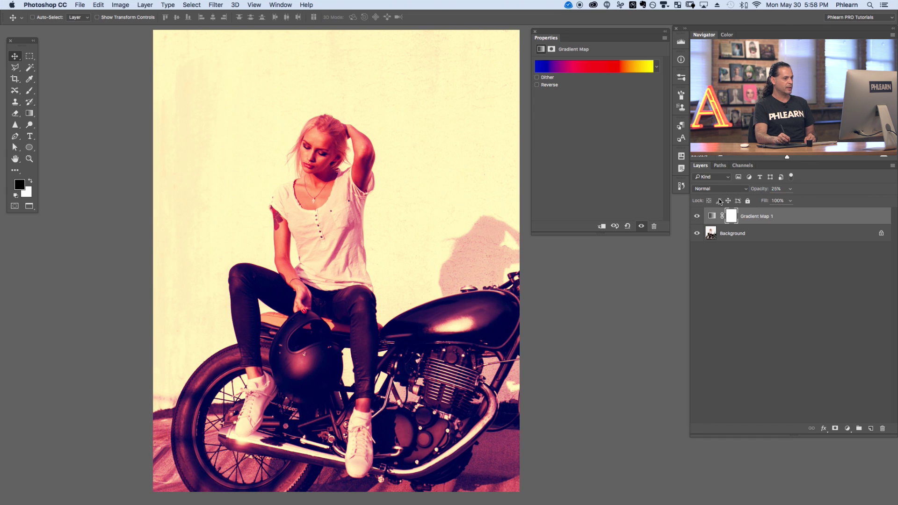
left_click(698, 216)
left_click(698, 216)
left_click(698, 216)
left_click(699, 217)
left_click(698, 216)
left_click(696, 216)
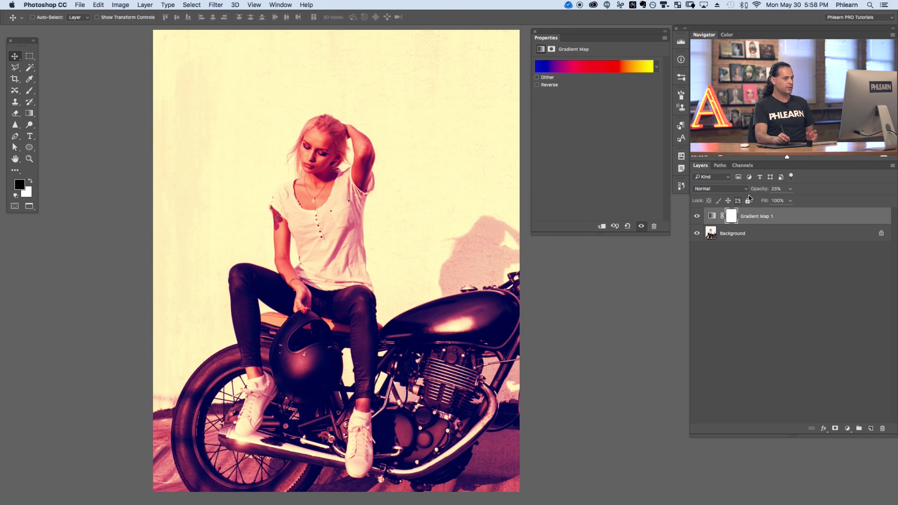
Try the gradient map layer at 15% opacity and restore it to 100%.
left_click_drag(766, 191, 761, 191)
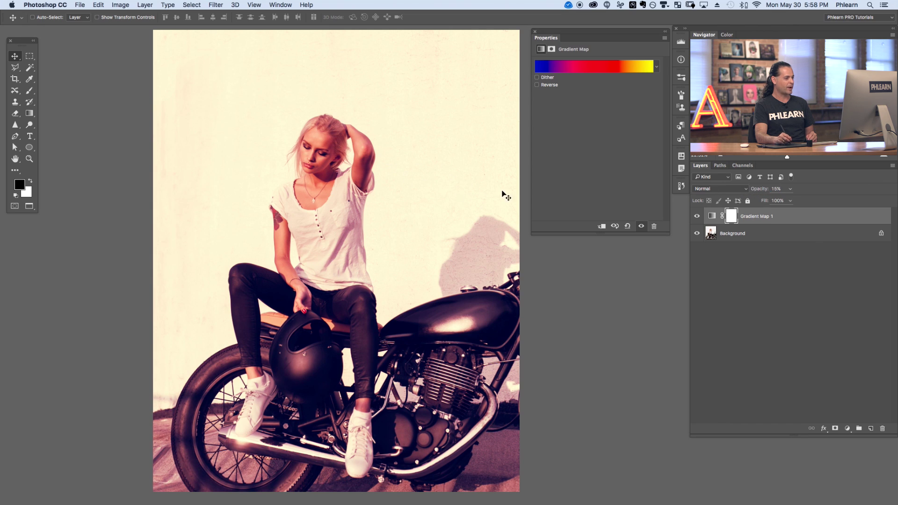
left_click_drag(763, 191, 843, 186)
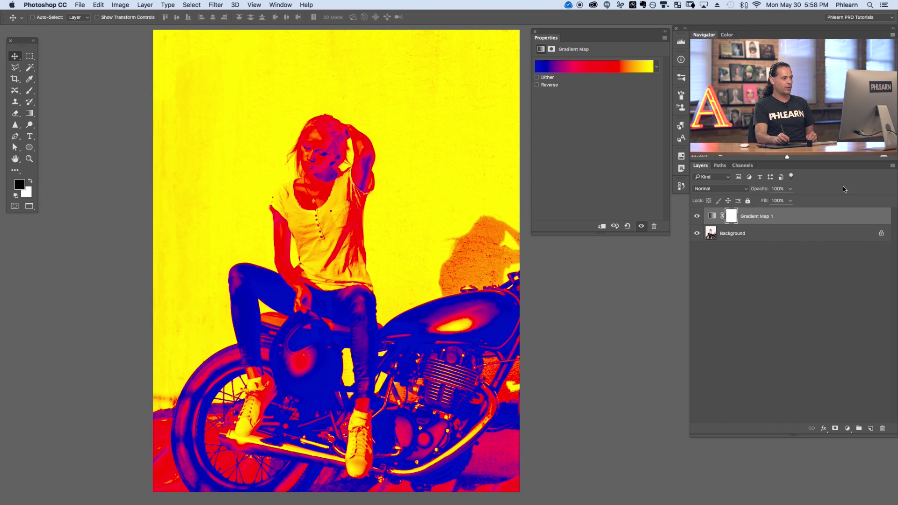
Try the gradient's blue stop at 23% and return it to 0%, and reposition the red stop from a trial at 85% to 52%.
left_click(589, 68)
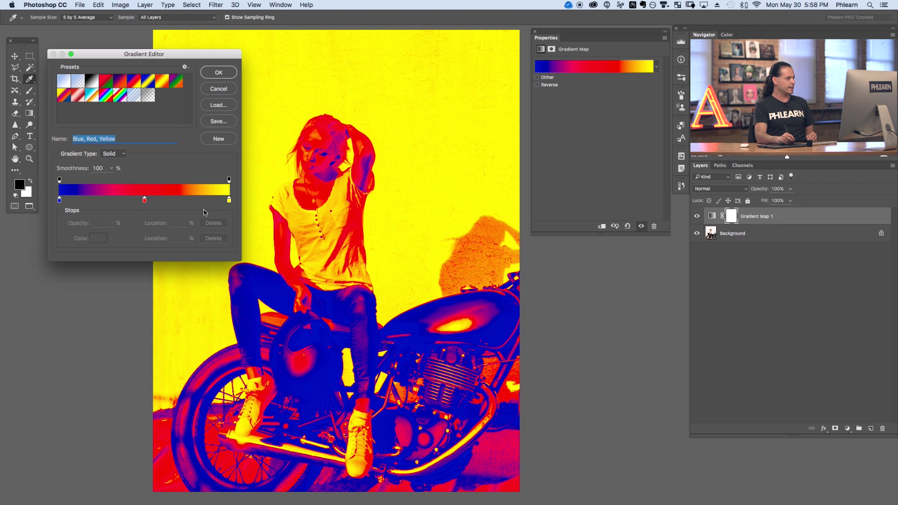
left_click_drag(61, 203, 100, 202)
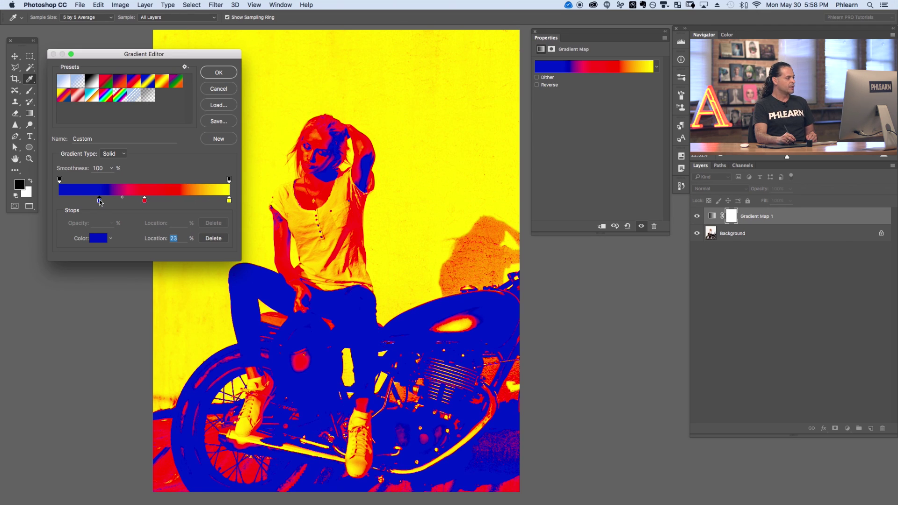
left_click_drag(99, 201, 57, 204)
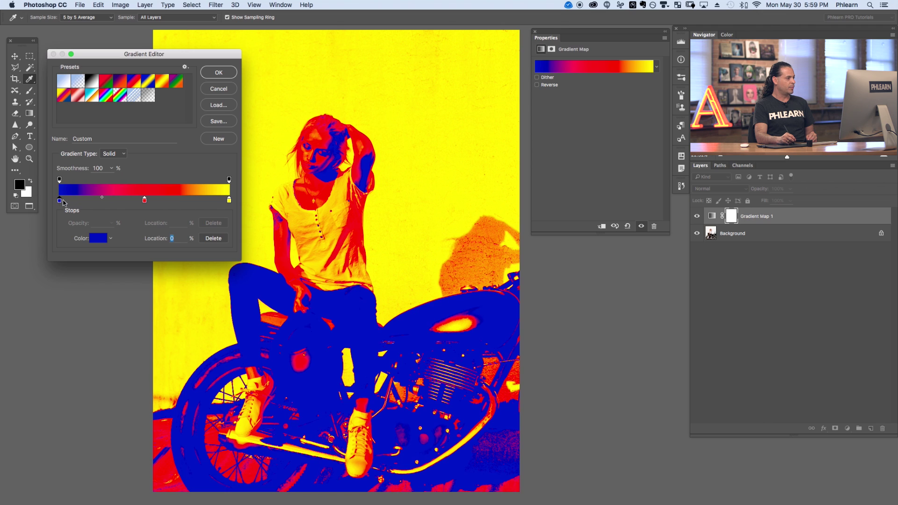
left_click_drag(145, 202, 210, 205)
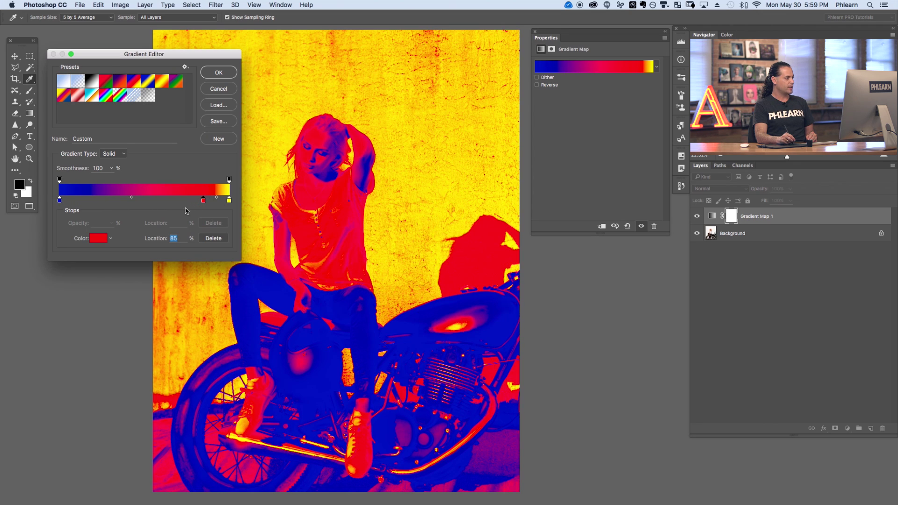
left_click_drag(204, 203, 148, 204)
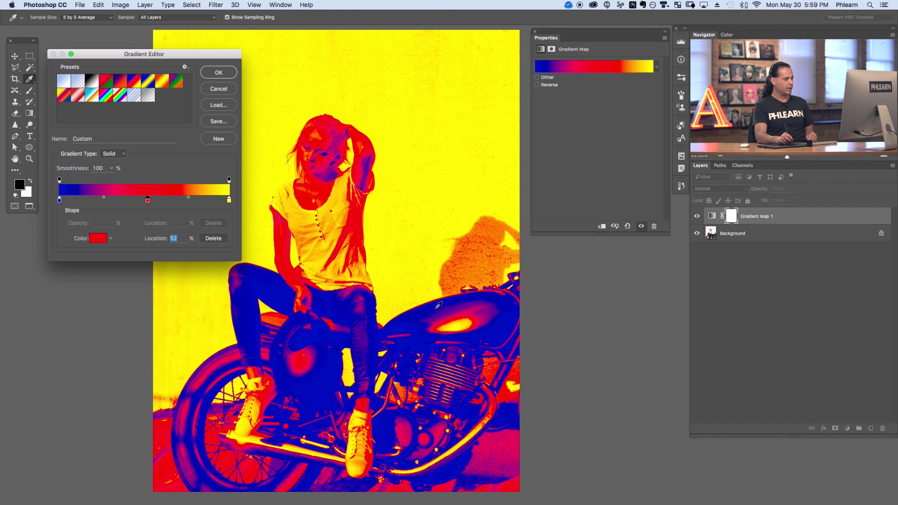
Change the gradient's blue shadow stop at 0% to dark purple #390962.
left_click(60, 201)
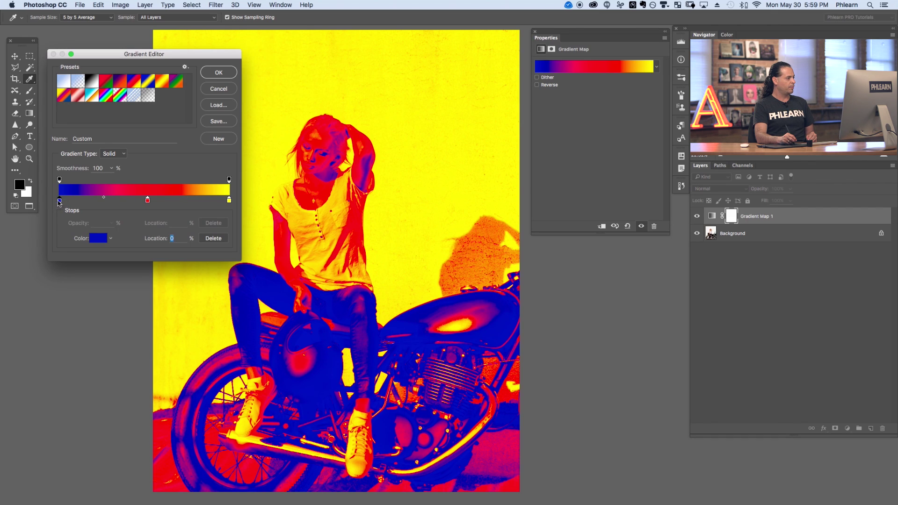
left_click(98, 238)
left_click_drag(217, 150, 144, 263)
left_click_drag(154, 311, 153, 309)
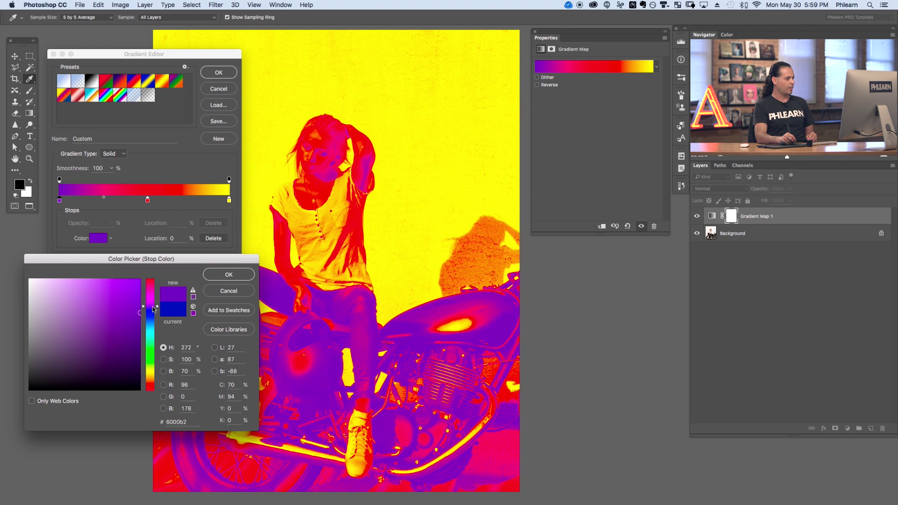
left_click_drag(124, 336, 131, 349)
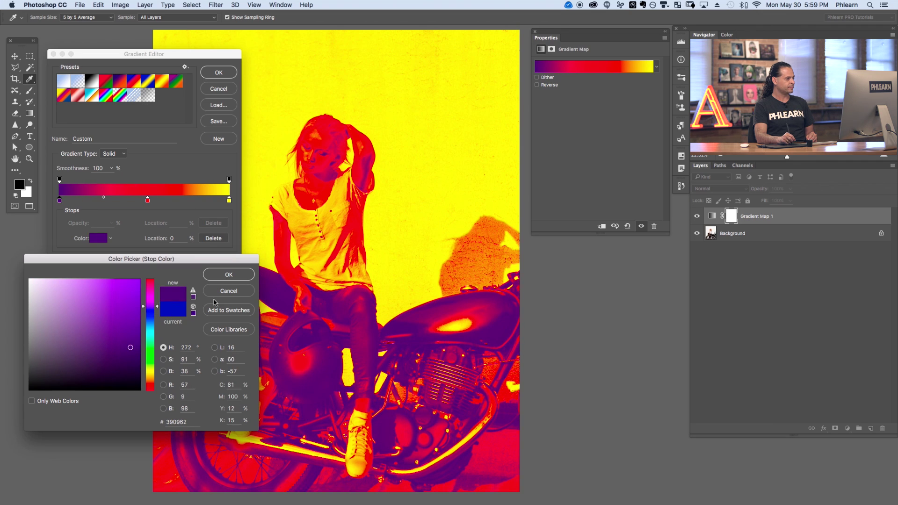
left_click(228, 275)
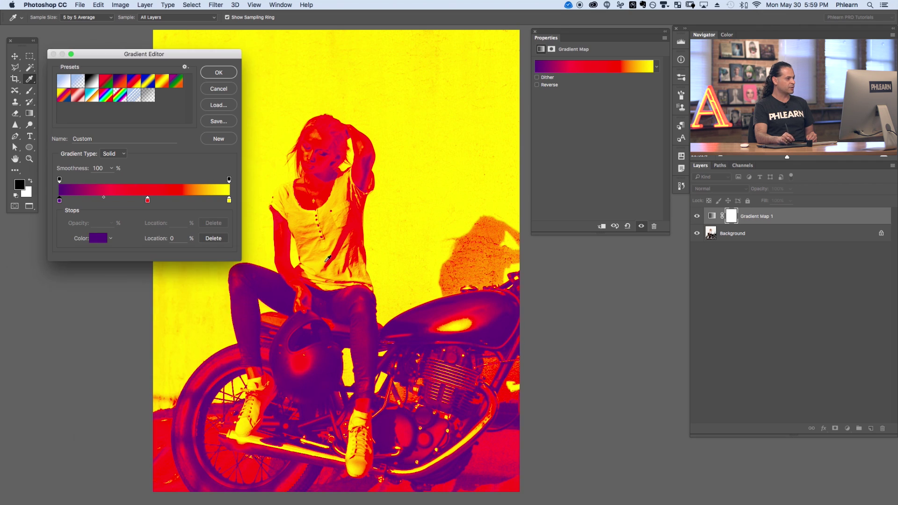
Change the gradient's red midtone stop to orange #df892d.
left_click(147, 201)
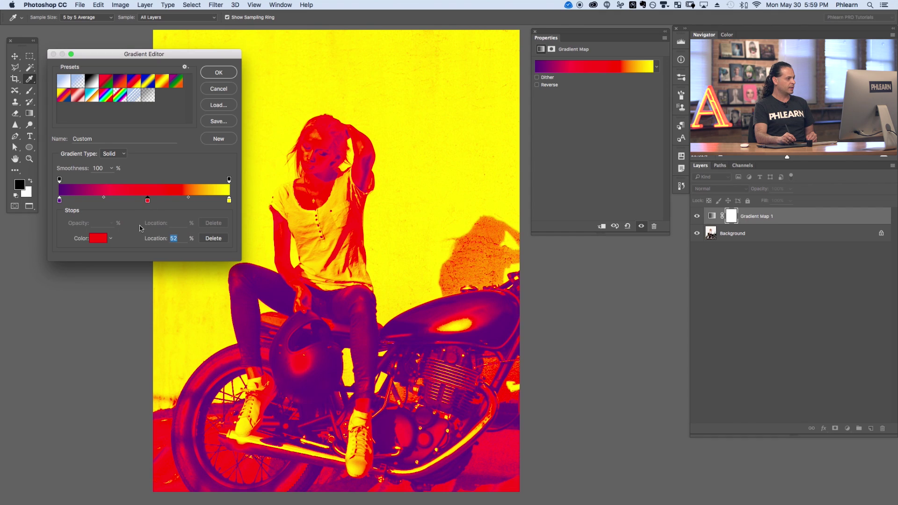
left_click(98, 238)
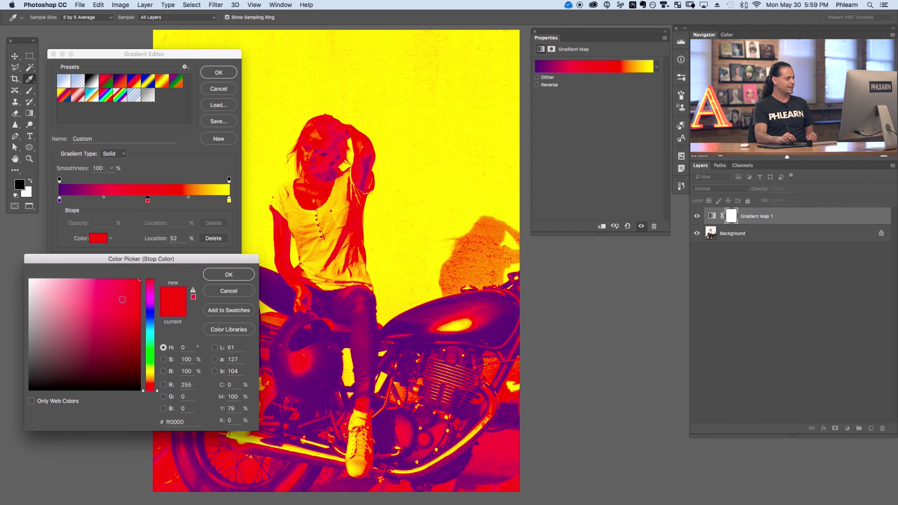
left_click_drag(152, 389, 153, 384)
left_click_drag(130, 319, 118, 293)
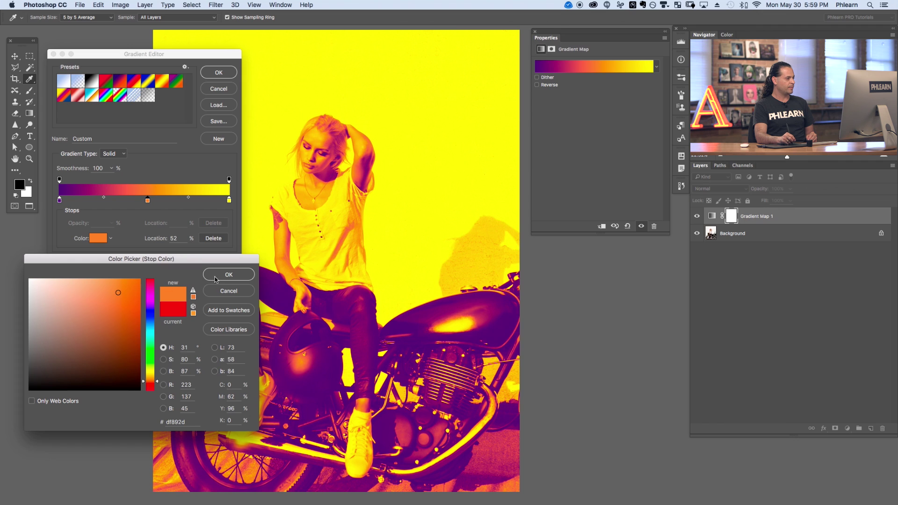
left_click(216, 280)
Try pale yellow and black for the yellow highlight stop, set it to light cream #fffece, and accept the edited gradient.
left_click(229, 201)
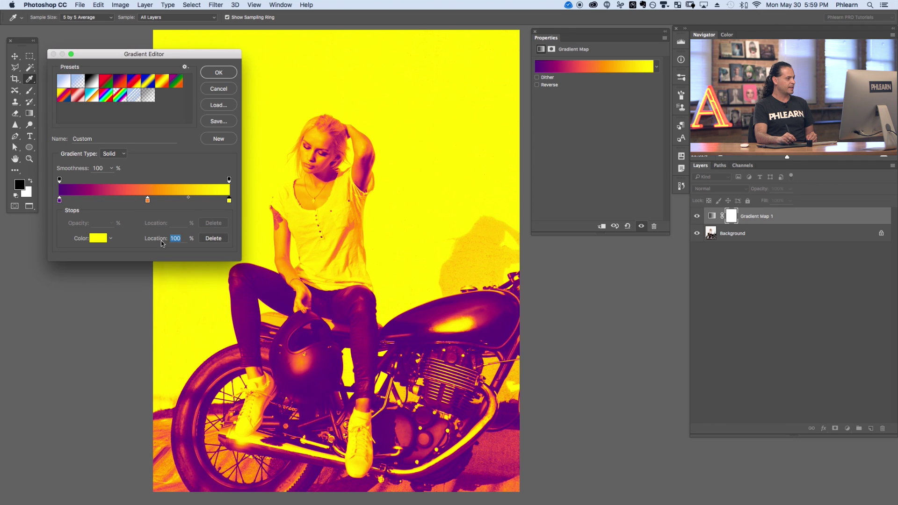
left_click(100, 238)
left_click_drag(132, 285, 67, 280)
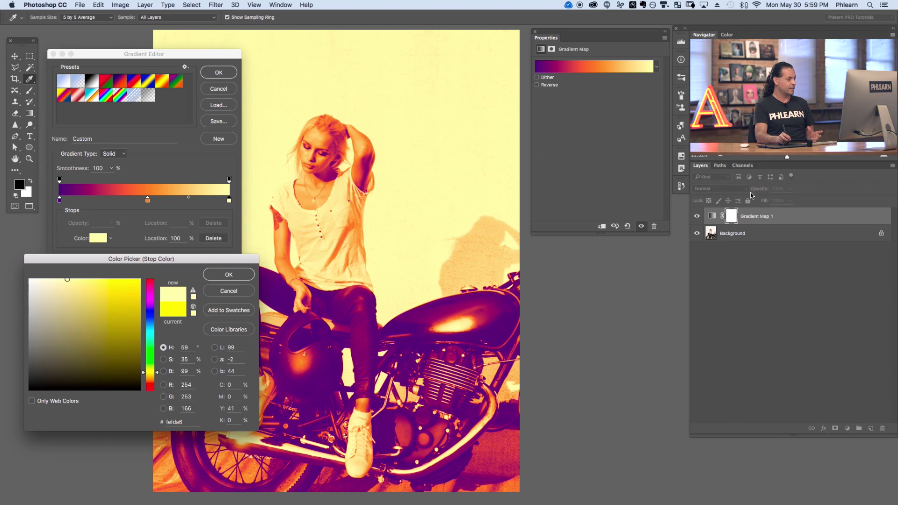
mouse_move(72, 295)
left_mouse_down()
mouse_move(62, 293)
mouse_move(63, 279)
mouse_move(127, 403)
mouse_move(124, 382)
mouse_move(133, 394)
left_mouse_up()
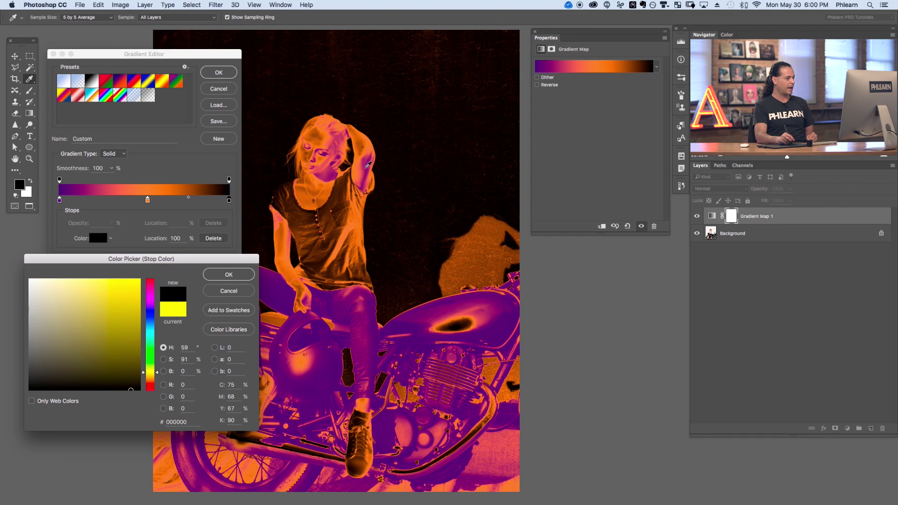
mouse_move(89, 339)
left_mouse_down()
mouse_move(90, 315)
mouse_move(71, 281)
mouse_move(50, 279)
left_mouse_up()
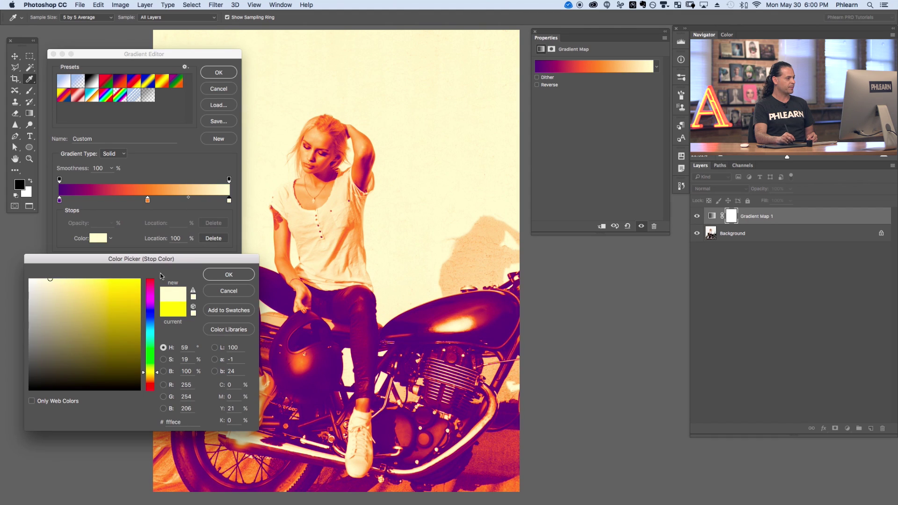
left_click(231, 274)
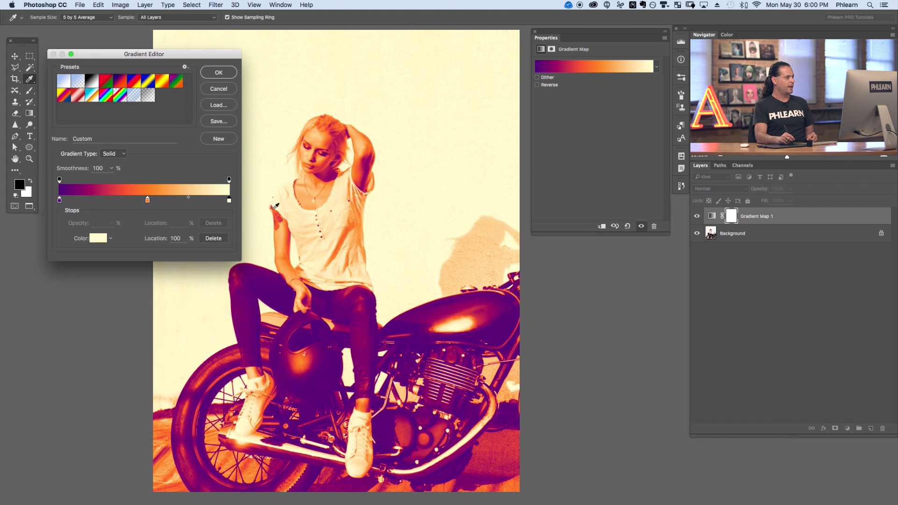
left_click(220, 72)
Set the gradient map layer's opacity to 56% and compare the photo with the layer hidden and shown.
left_click_drag(760, 190, 745, 192)
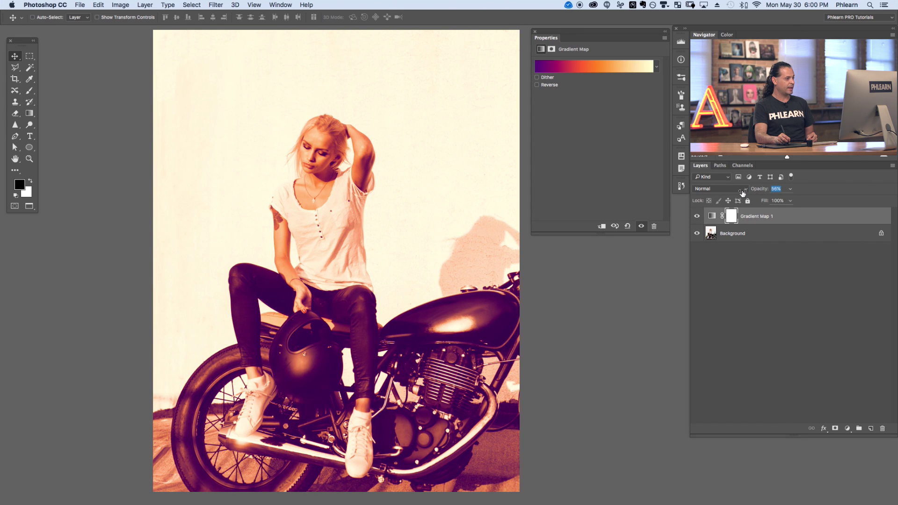
left_click(698, 216)
left_click(698, 216)
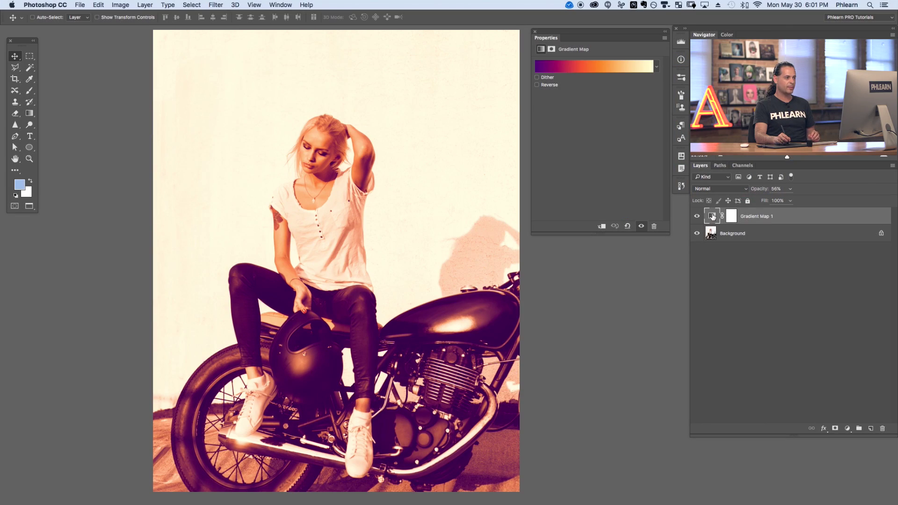
Open the gradient map's gradient for editing, enlarge the editor, and append the Color Harmonies 1 set to the presets.
left_click(567, 69)
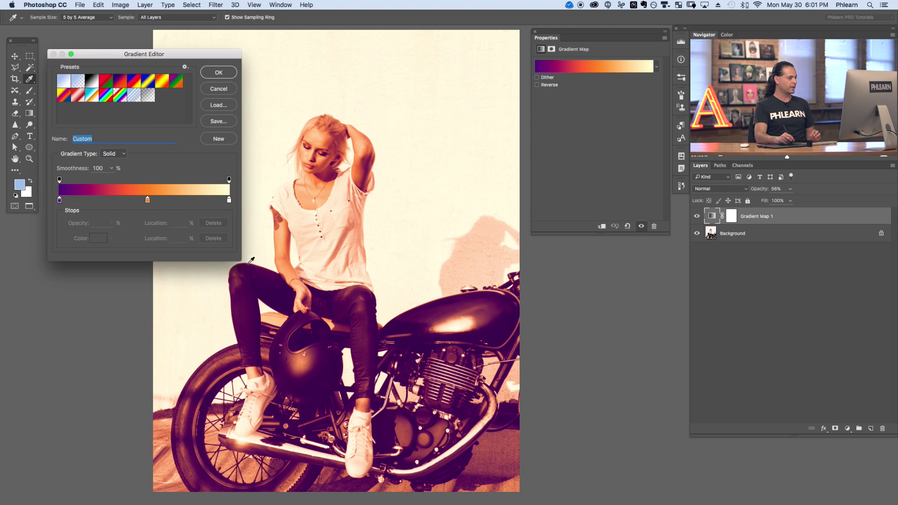
left_click_drag(241, 260, 265, 374)
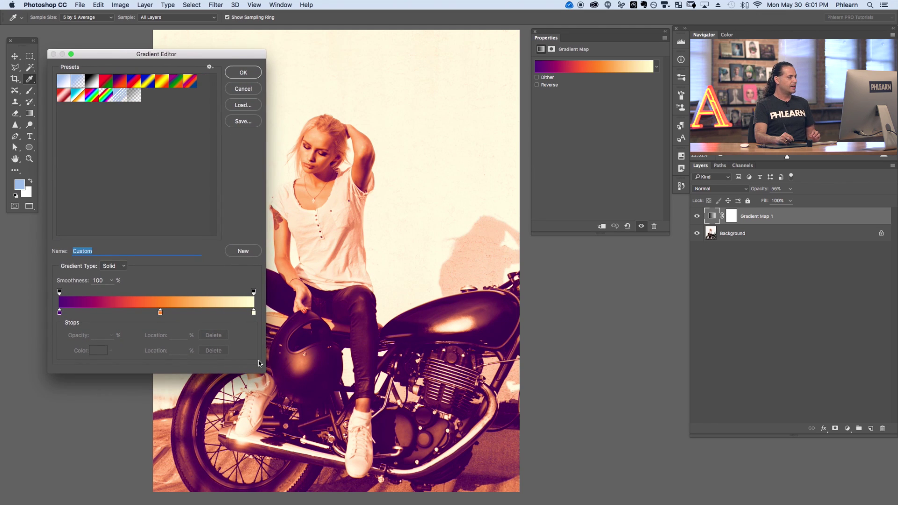
left_click(209, 67)
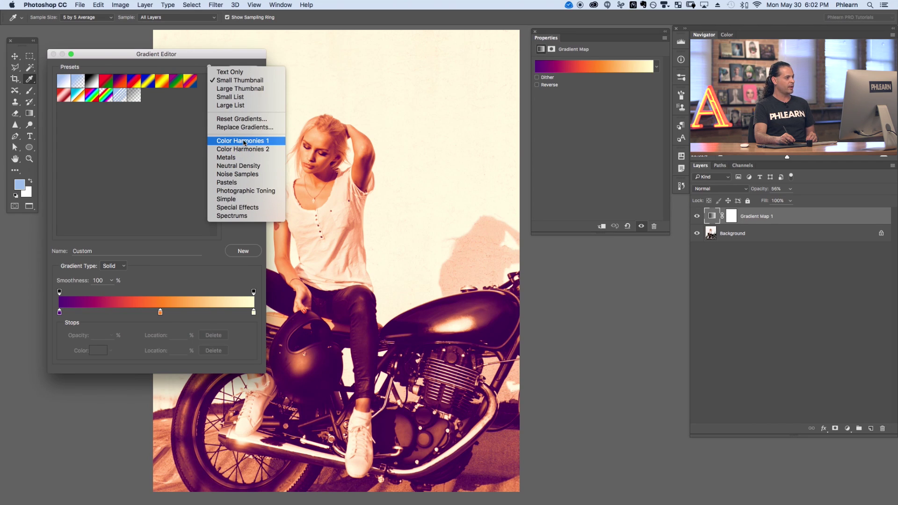
left_click(244, 142)
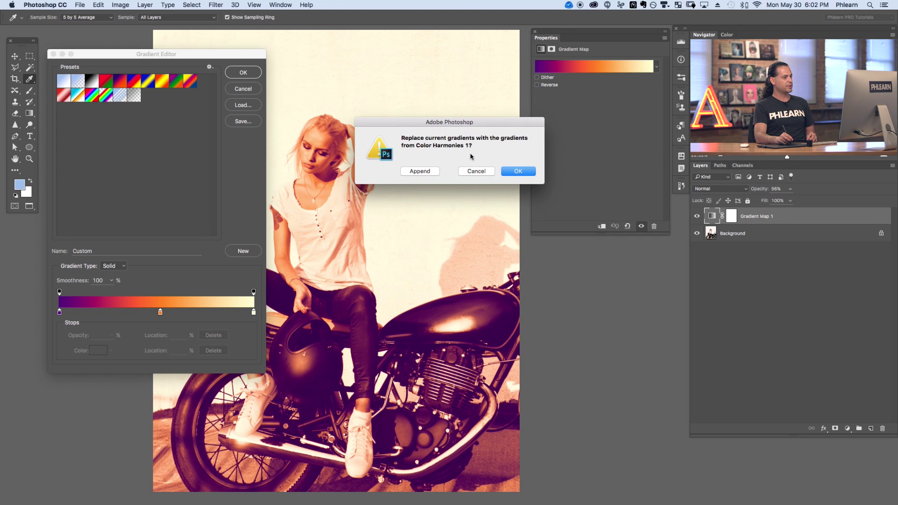
left_click(516, 171)
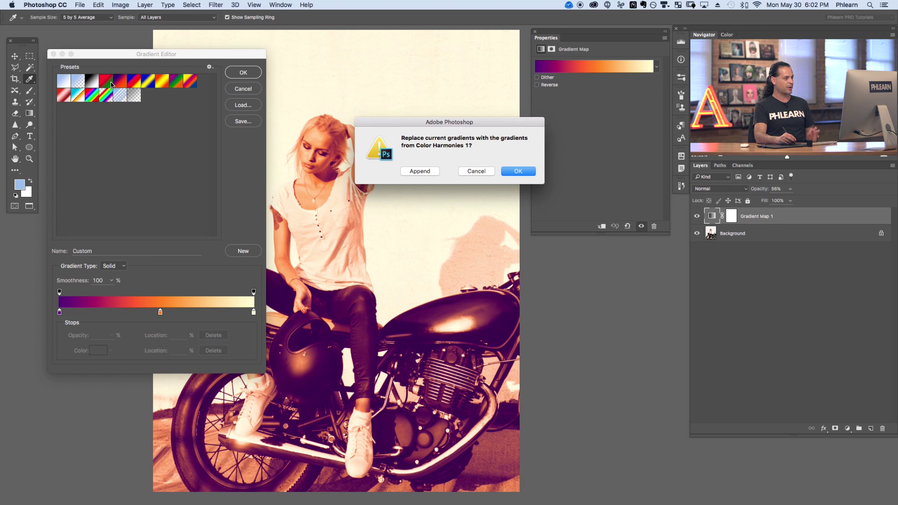
left_click(421, 173)
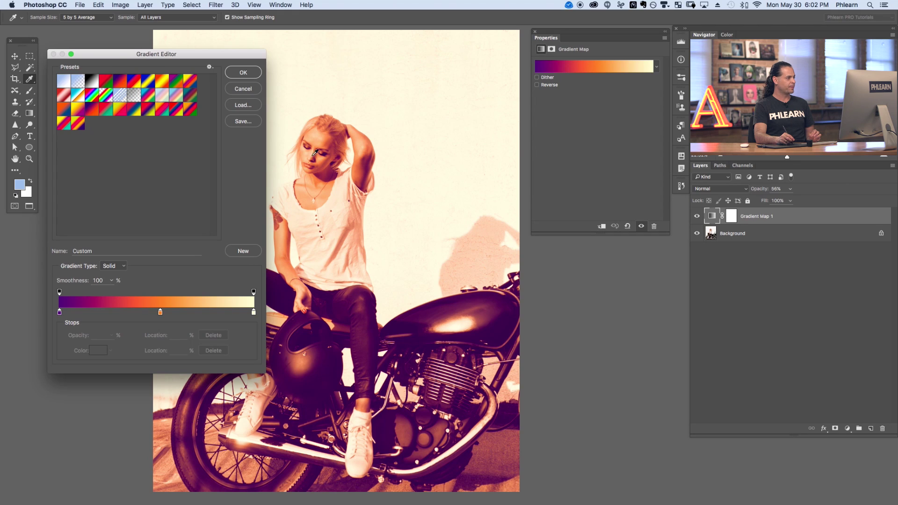
Try the Spectrum, Medium Spectrum and Dark Spectrum presets on the gradient map.
left_click(149, 96)
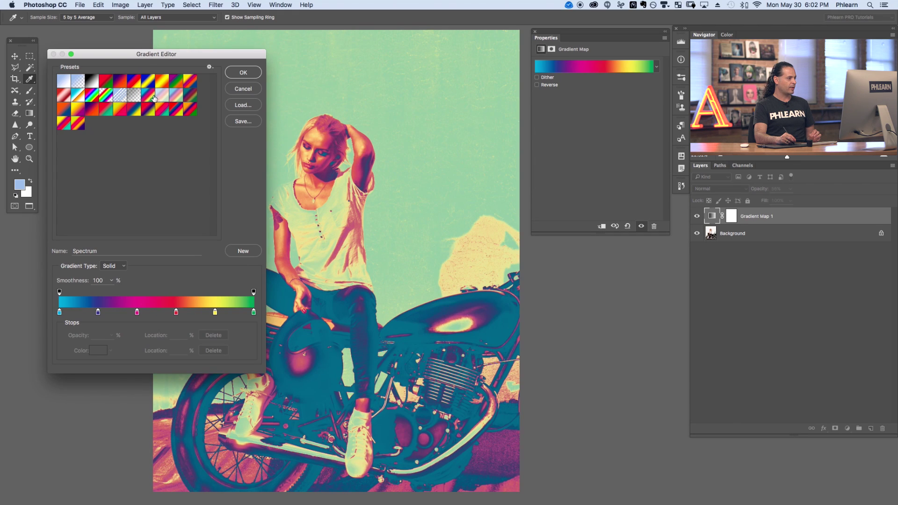
left_click(164, 96)
left_click(177, 97)
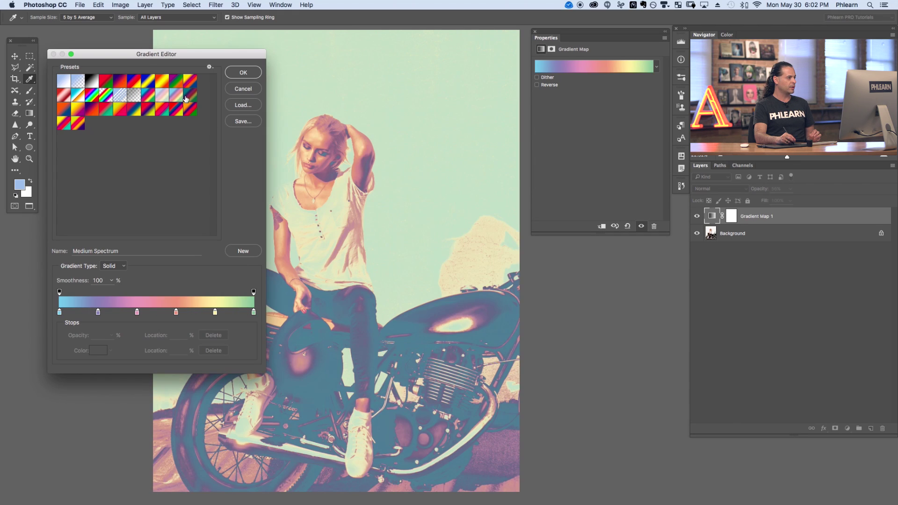
left_click(189, 97)
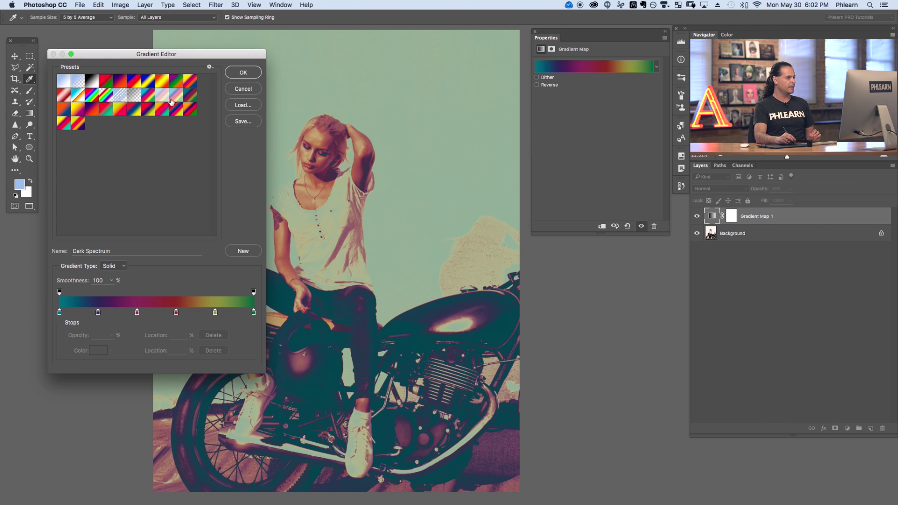
Try the two-color presets "Orange, Blue", "Blue-Violet, Yellow-Orange" and "Red-Orange, Blue-Green" on the photo.
left_click(64, 113)
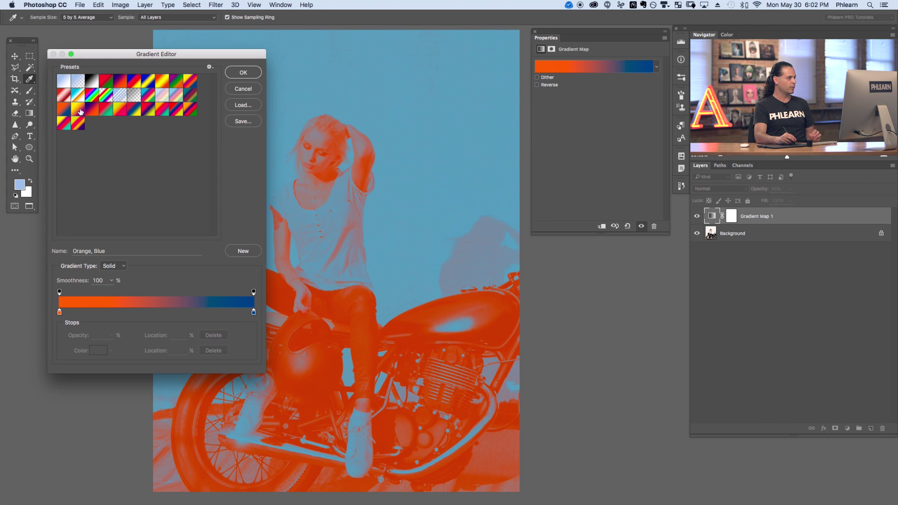
left_click(81, 111)
left_click(101, 109)
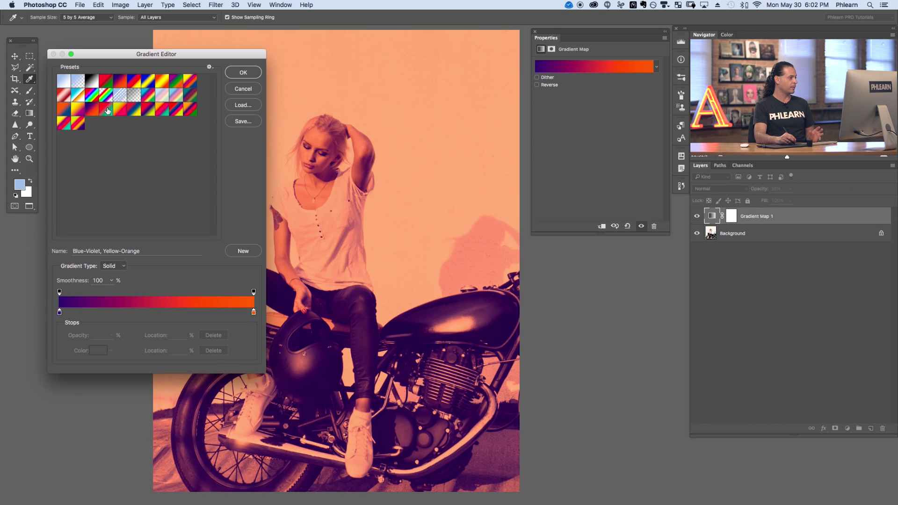
left_click(120, 110)
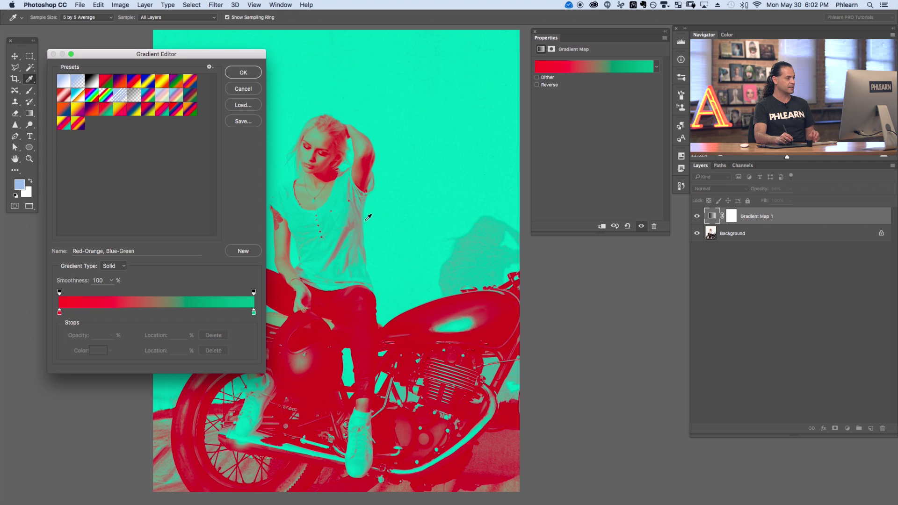
Try the "Red, Blue, Yellow" preset on the photo and switch back to the Spectrum preset.
scroll(360, 210, "left", 4)
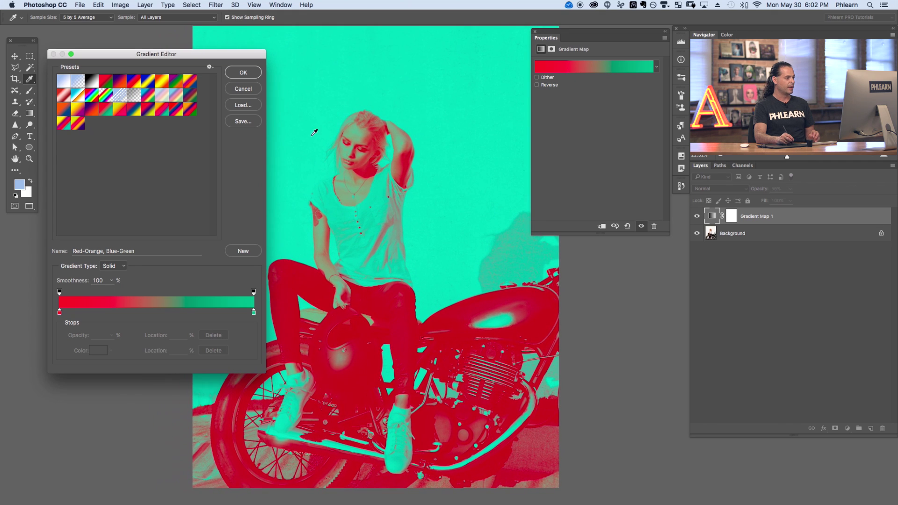
left_click(132, 113)
left_click(141, 114)
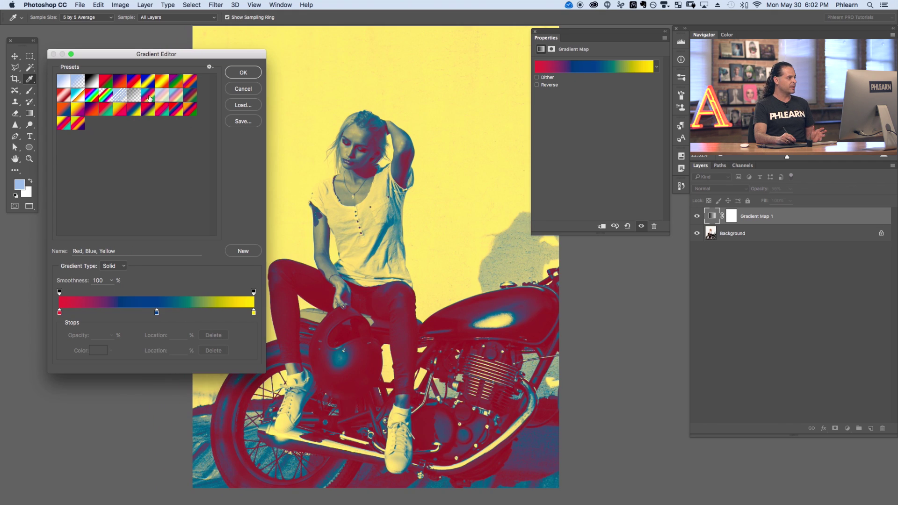
left_click(149, 98)
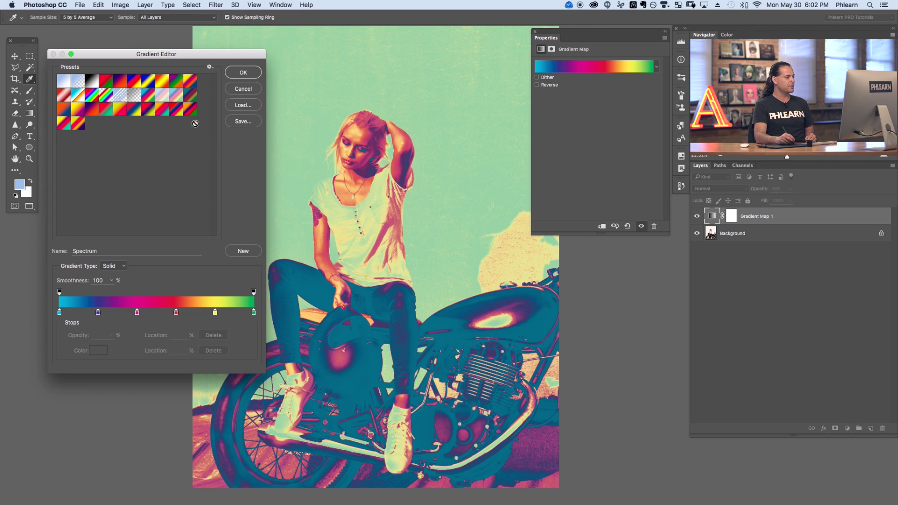
Append the Photographic Toning gradients to the current presets.
left_click(209, 67)
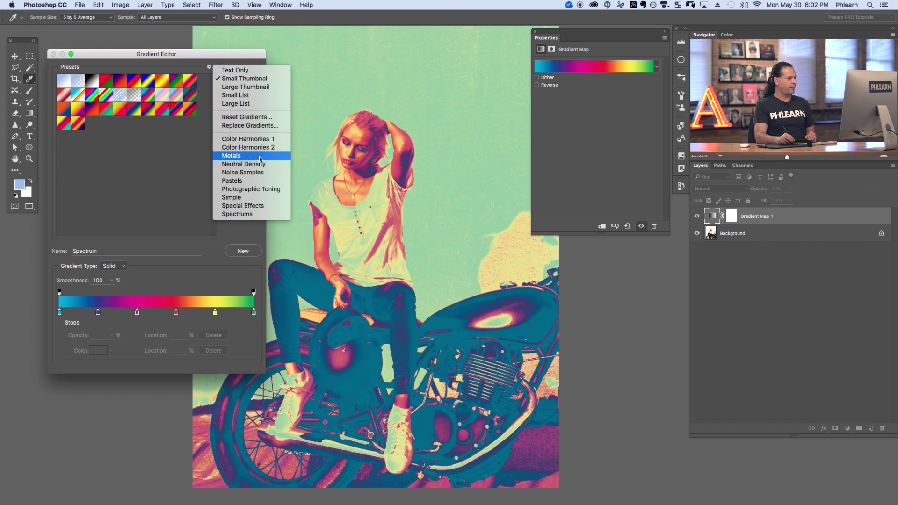
left_click(262, 190)
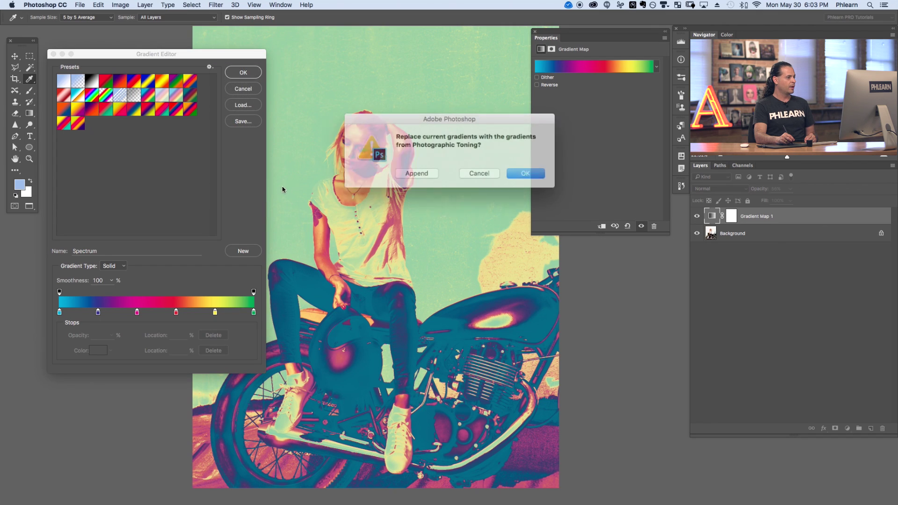
left_click(415, 172)
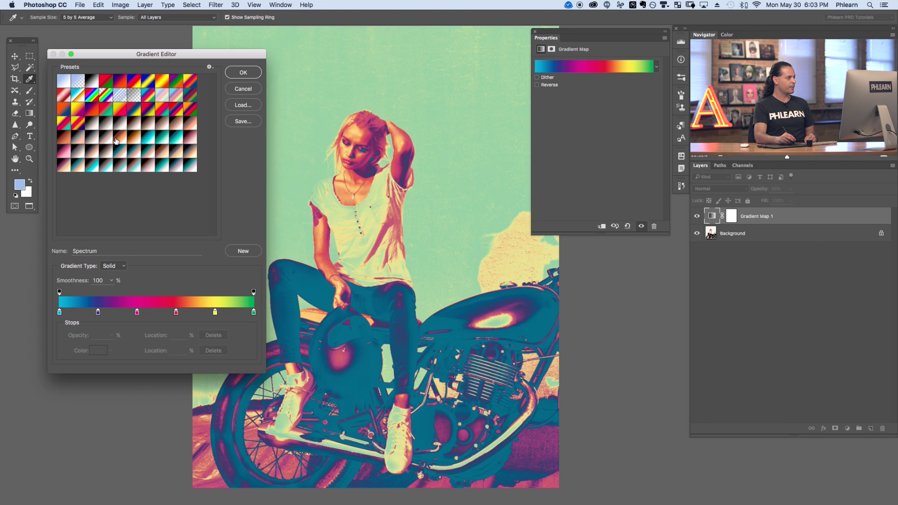
Try the Platinum, Selenium 1, Sepia 2, Sepia 5 and Sepia Highlights 2 toning presets on the photo.
left_click(96, 126)
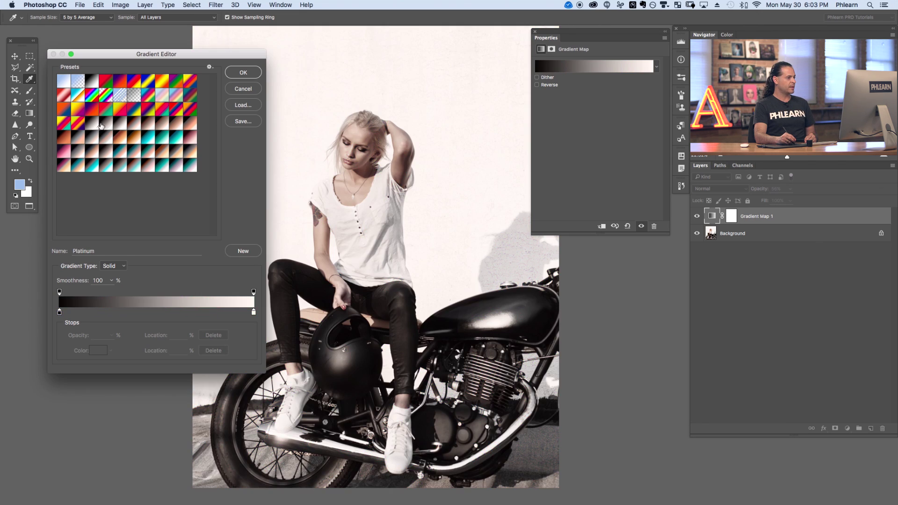
left_click(111, 124)
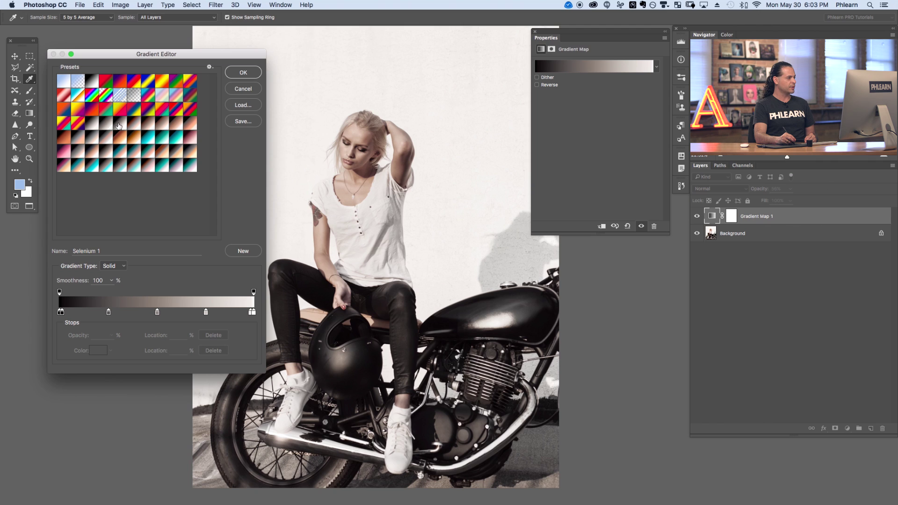
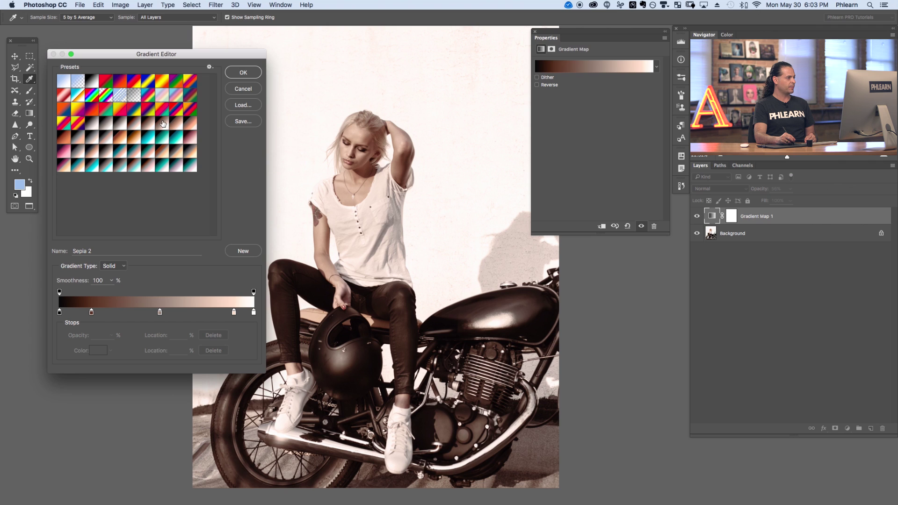
left_click(164, 123)
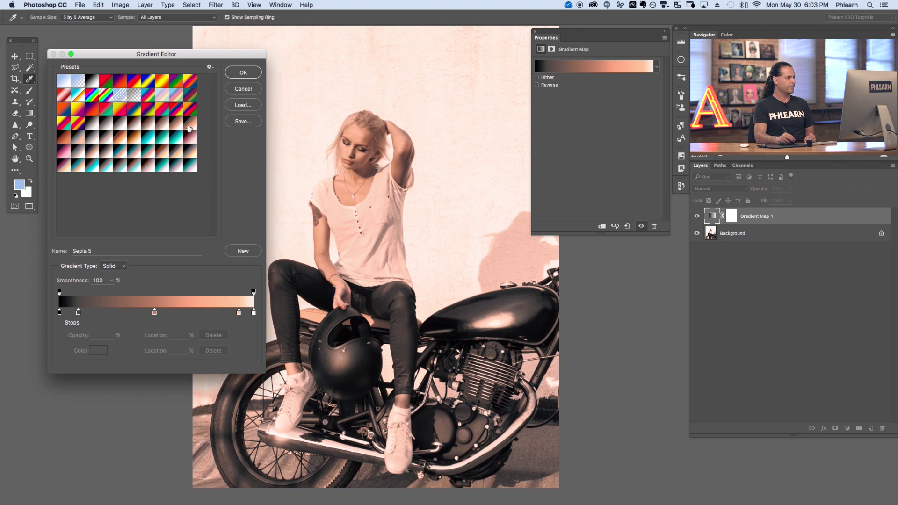
left_click(91, 137)
left_click(105, 136)
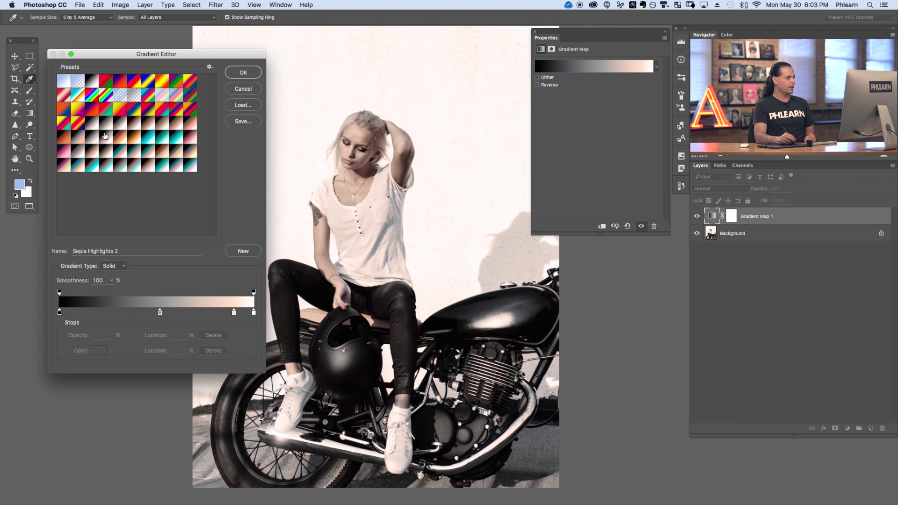
Try the Gold 2, Blue 2 and Cyanotype toning presets on the photo.
left_click(124, 139)
left_click(134, 139)
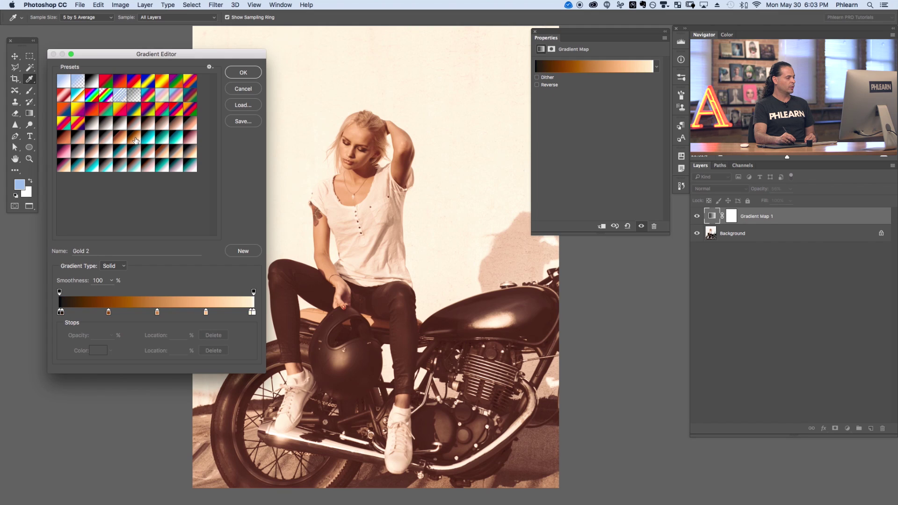
left_click(148, 138)
left_click(161, 138)
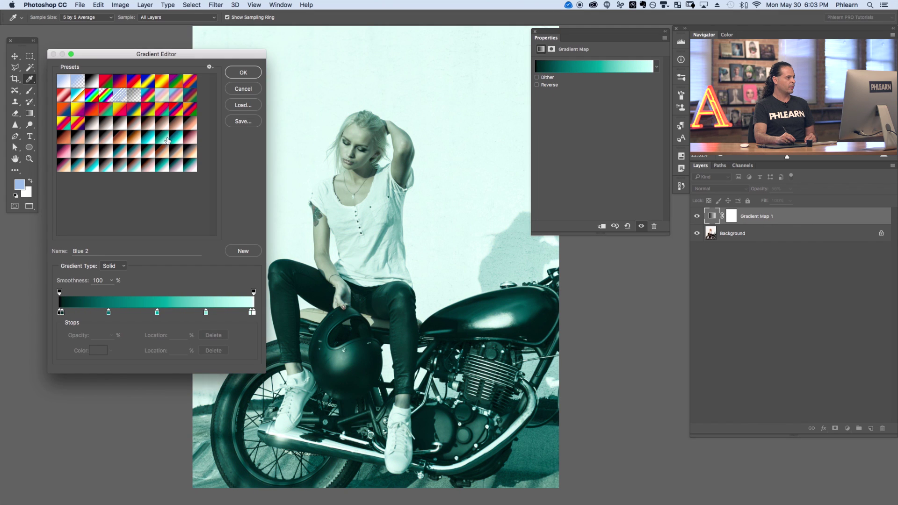
left_click(117, 150)
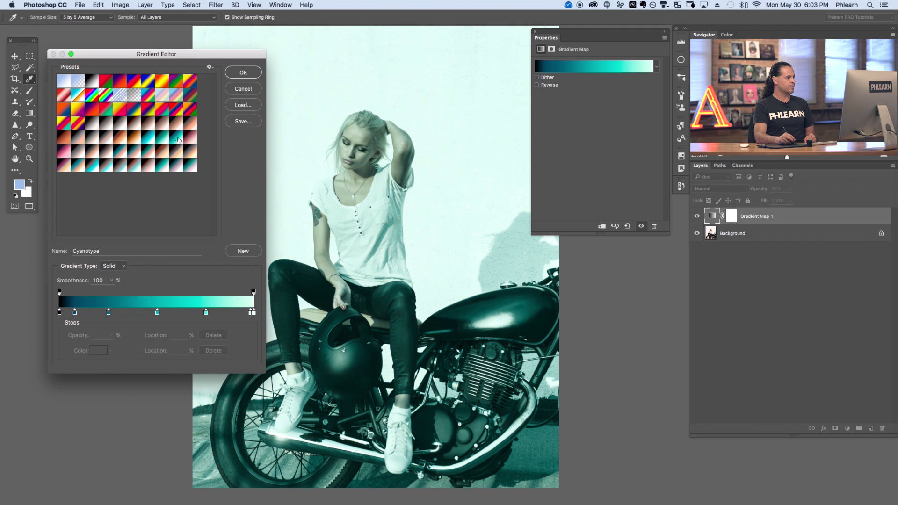
Try the split-toning presets Sepia-Selenium 3 and Sepia-Cyan on the photo.
left_click(68, 140)
left_click(81, 151)
left_click(101, 153)
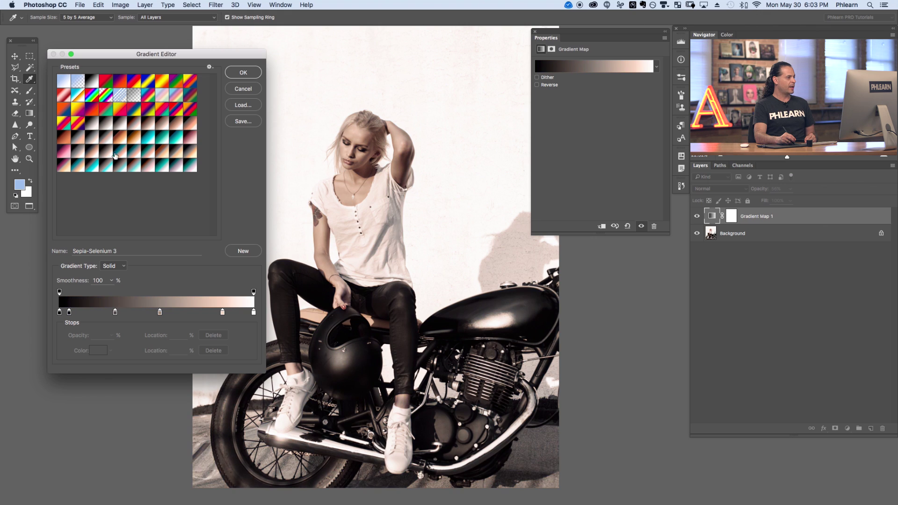
left_click(118, 155)
left_click(138, 154)
left_click(125, 154)
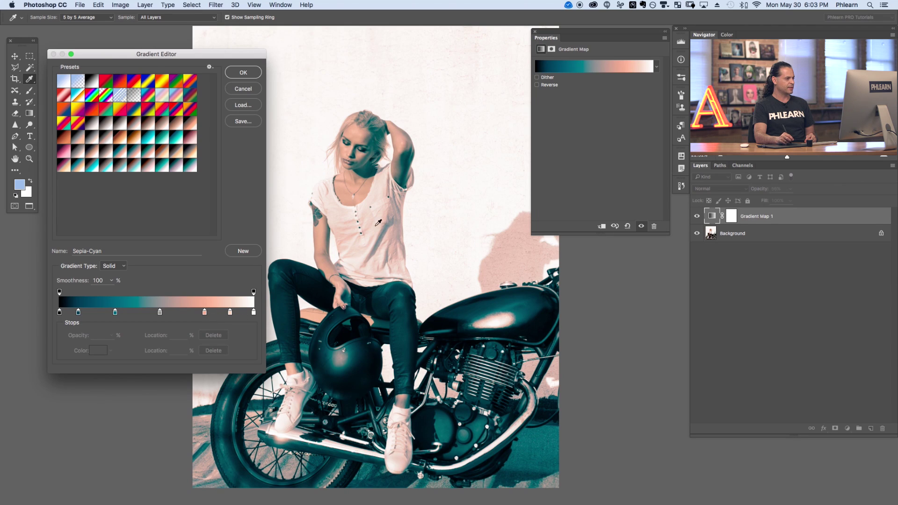
Try the Sepia-Blue 1 and Gold-Selenium 1 toning presets on the photo.
left_click(134, 152)
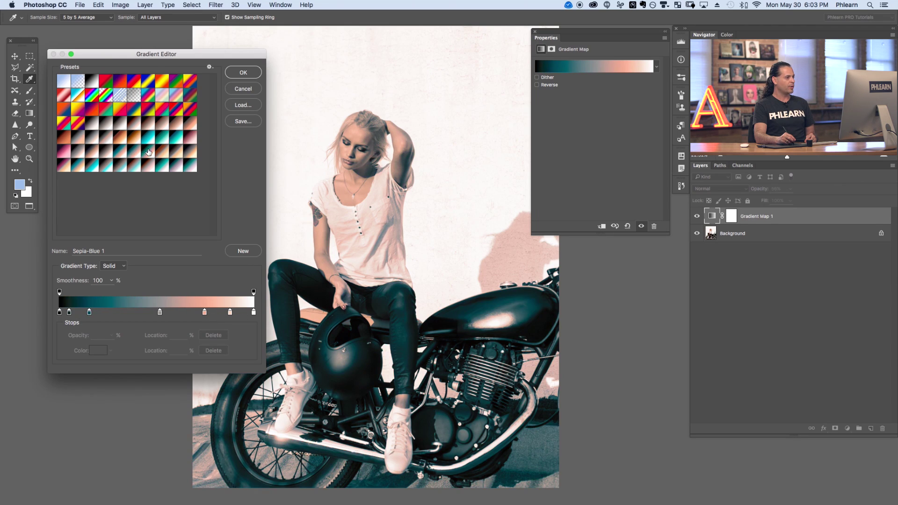
left_click(164, 150)
left_click(175, 154)
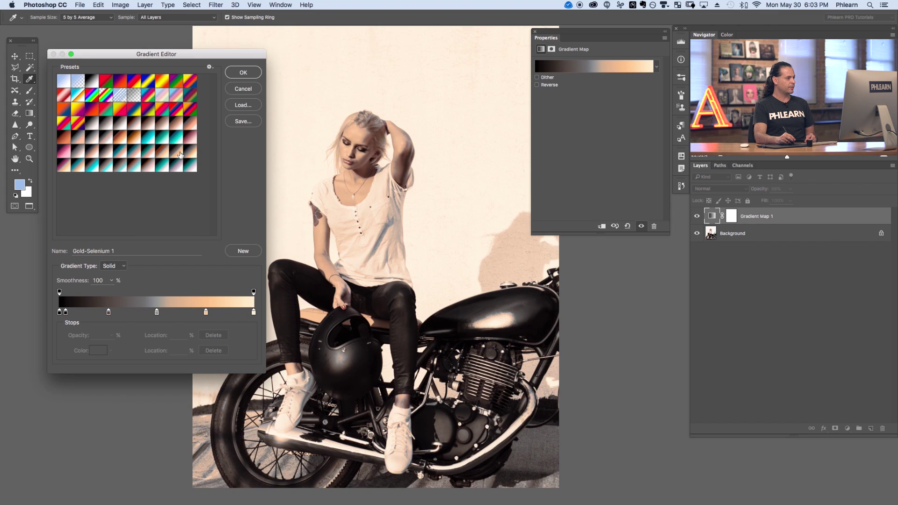
Try the Cobalt-Iron 3, Copper-Sepia and Blue-Selenium 2 toning presets on the photo.
left_click(163, 167)
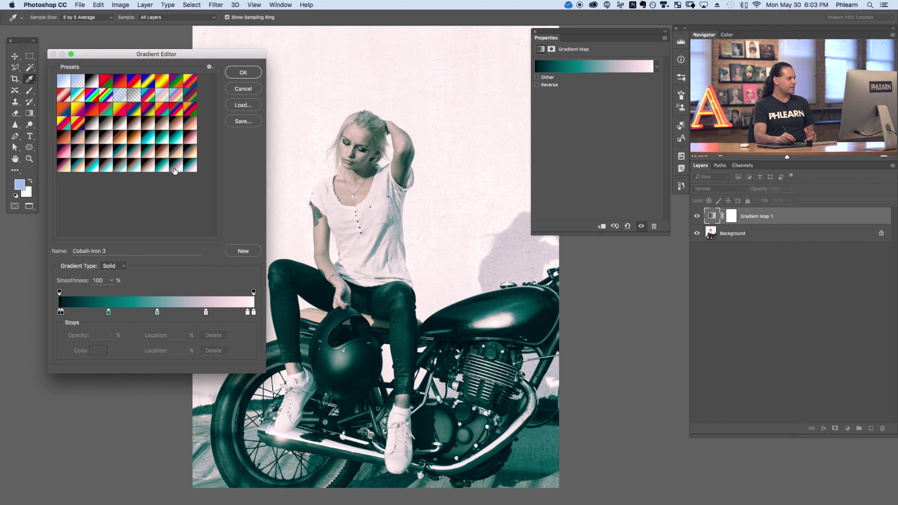
left_click(159, 167)
left_click(149, 168)
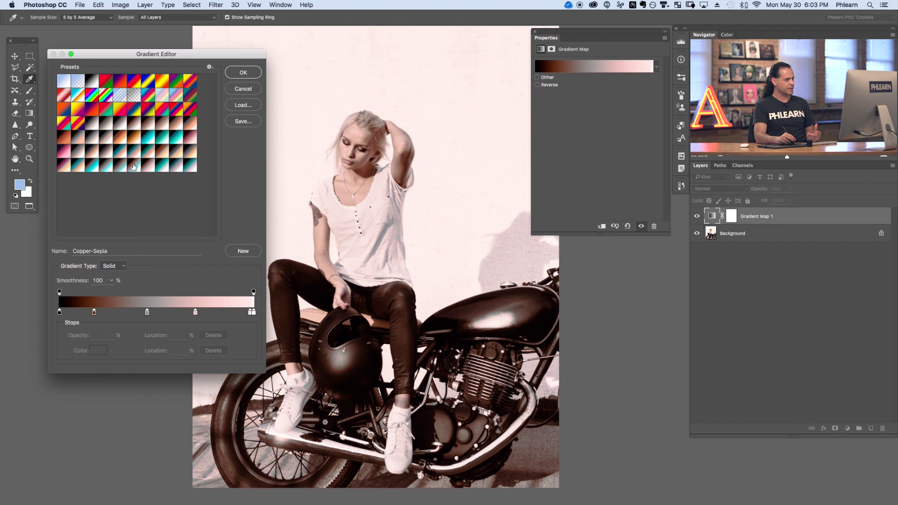
left_click(126, 166)
left_click(107, 168)
left_click(92, 169)
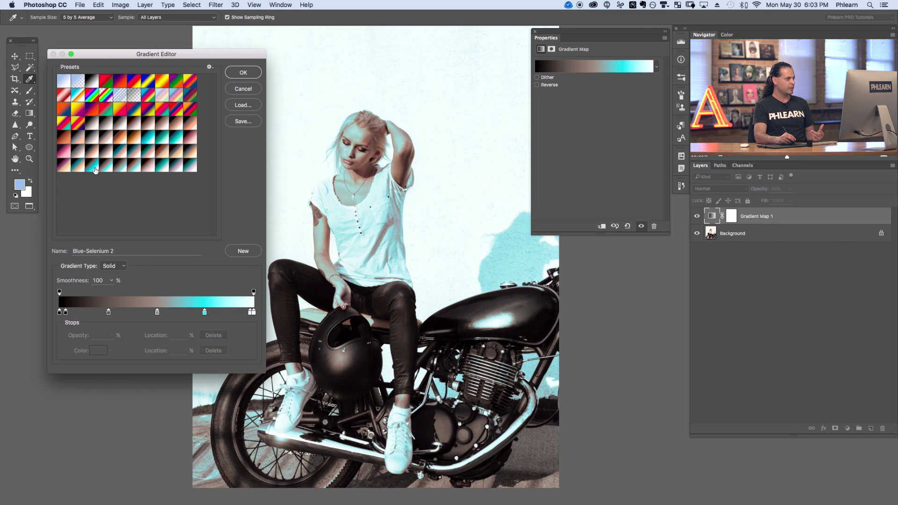
Try the Gold-Copper preset and switch the gradient map to the Gold-Blue preset.
left_click(84, 168)
left_click(75, 166)
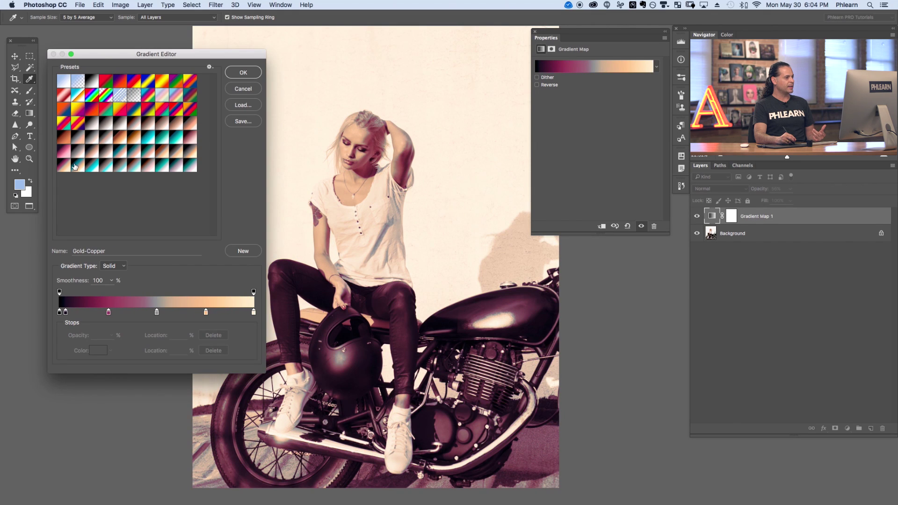
left_click(66, 166)
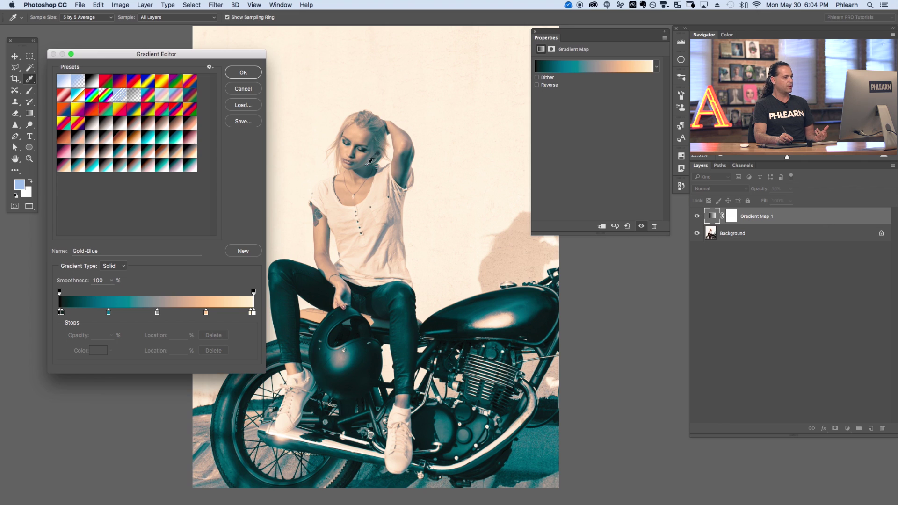
Move the gradient's teal shadow stop to 26% and recolor it to a deep purple.
left_click_drag(109, 312, 111, 313)
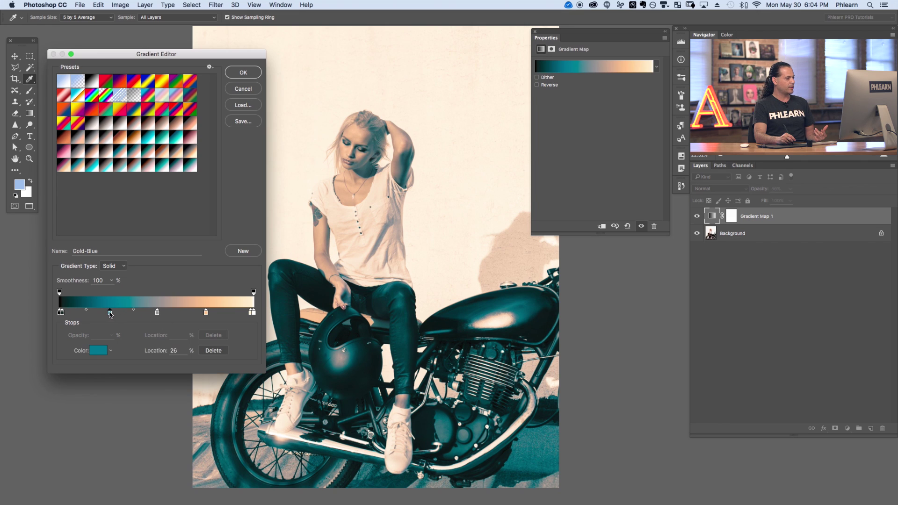
left_click(99, 352)
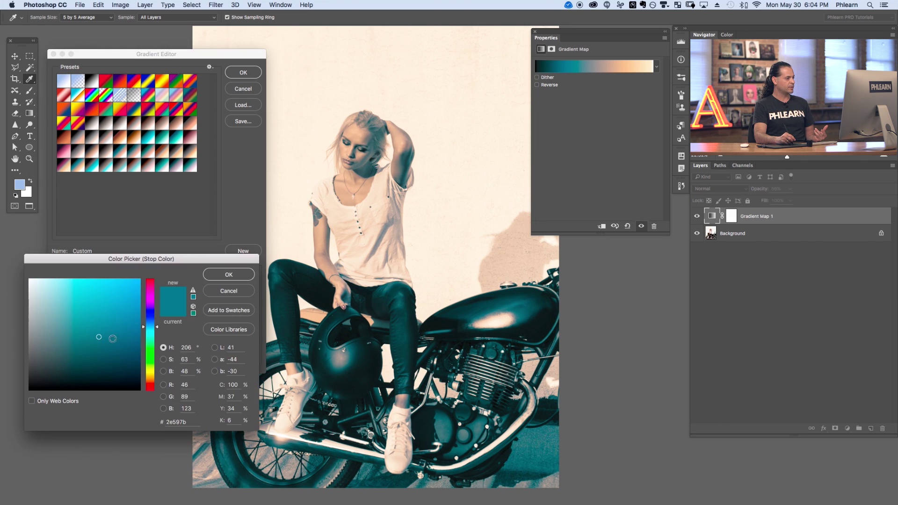
left_click_drag(156, 329, 157, 313)
left_click(229, 276)
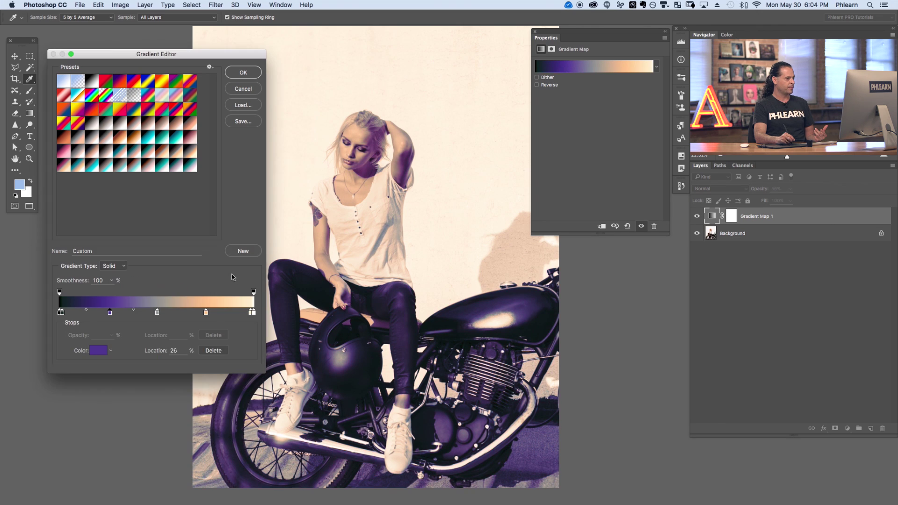
Recolor the gradient's orange highlight stop at 76% to a pale peach and apply the edited gradient to the photo.
left_click(206, 312)
left_click(98, 350)
mouse_move(67, 298)
left_mouse_down()
mouse_move(57, 299)
mouse_move(66, 281)
left_mouse_up()
left_click_drag(148, 375, 150, 382)
left_click_drag(69, 287, 61, 278)
left_click(235, 275)
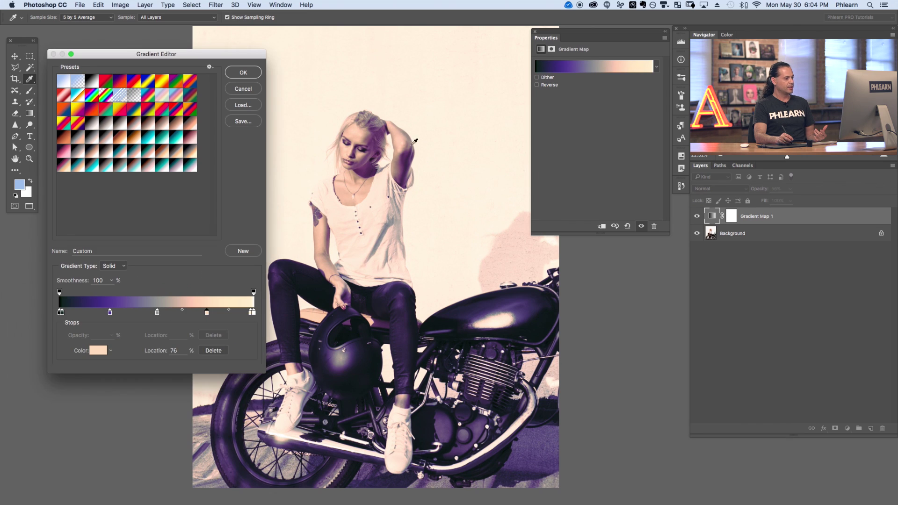
left_click(243, 73)
scroll(327, 258, "right", 3)
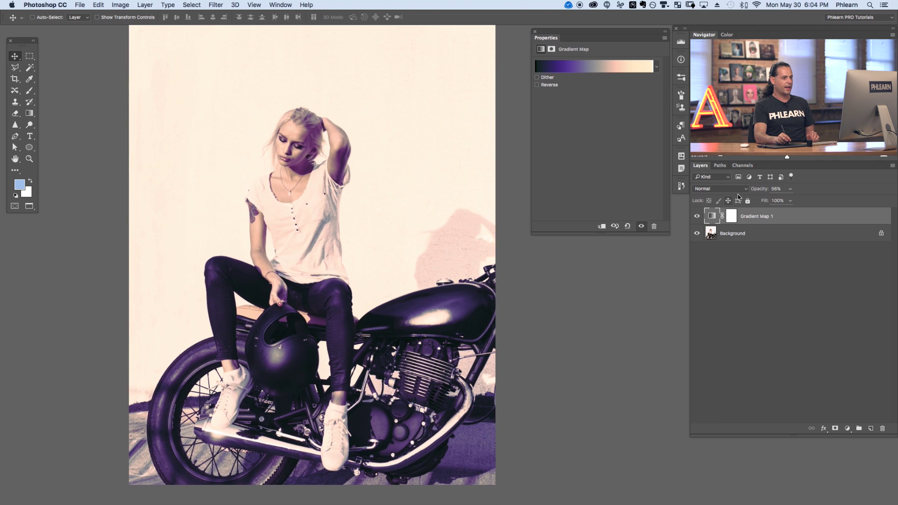
Lower the Gradient Map 1 layer's opacity to 20% and compare the photo with and without the toning.
left_click_drag(761, 189, 744, 192)
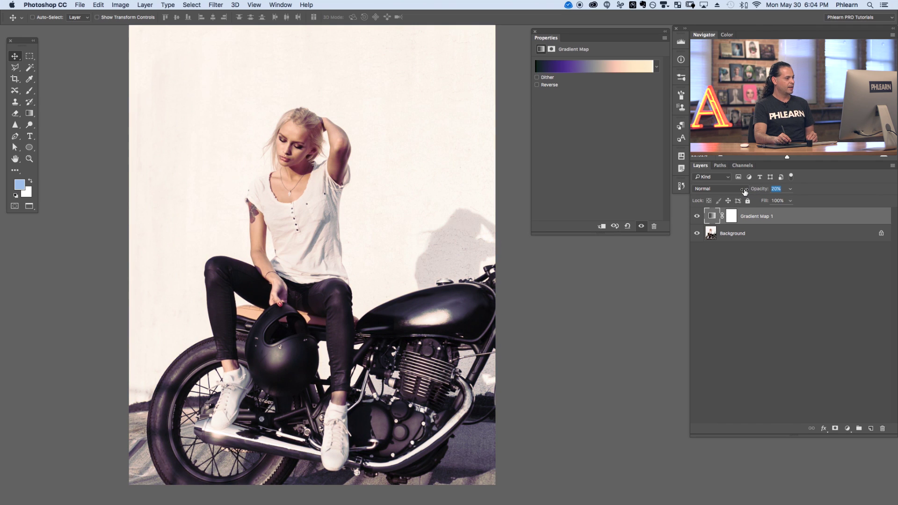
left_click(698, 216)
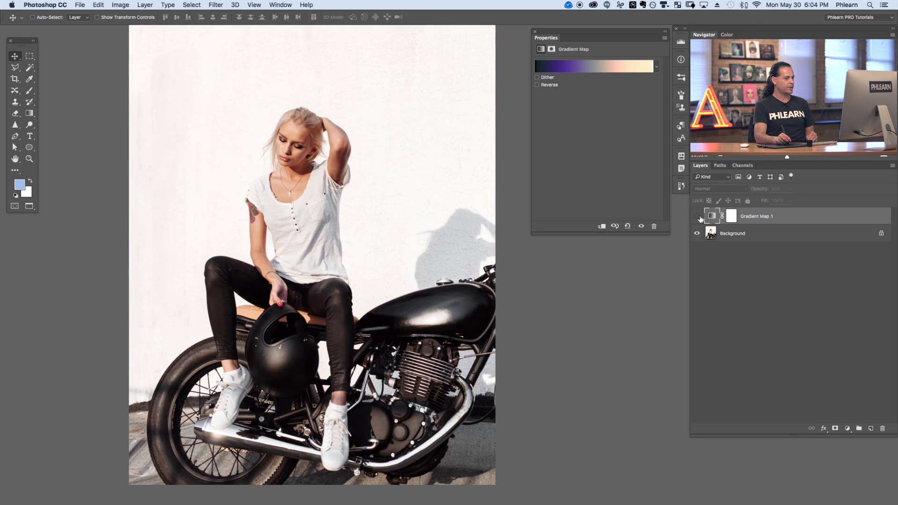
left_click(698, 216)
Try the Gradient Map 1 layer at 100% opacity and settle on 33%.
left_click_drag(761, 189, 824, 188)
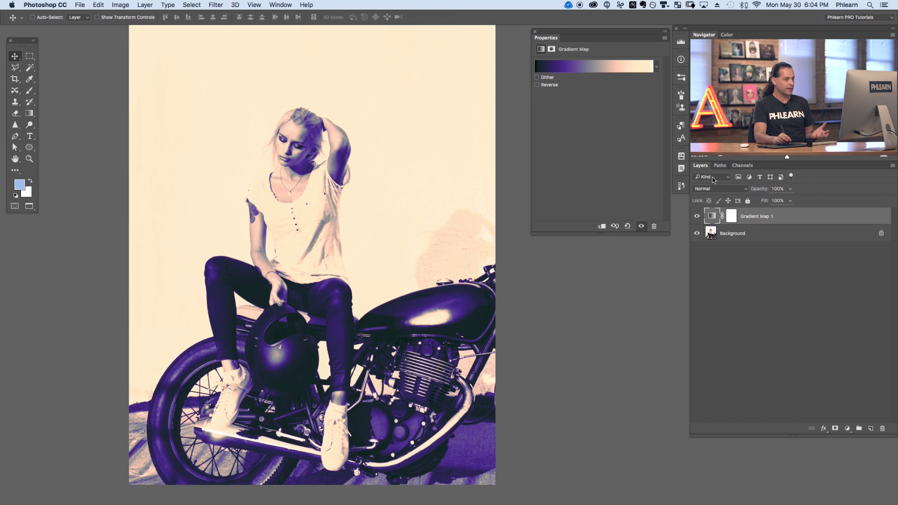
left_click_drag(767, 192, 739, 192)
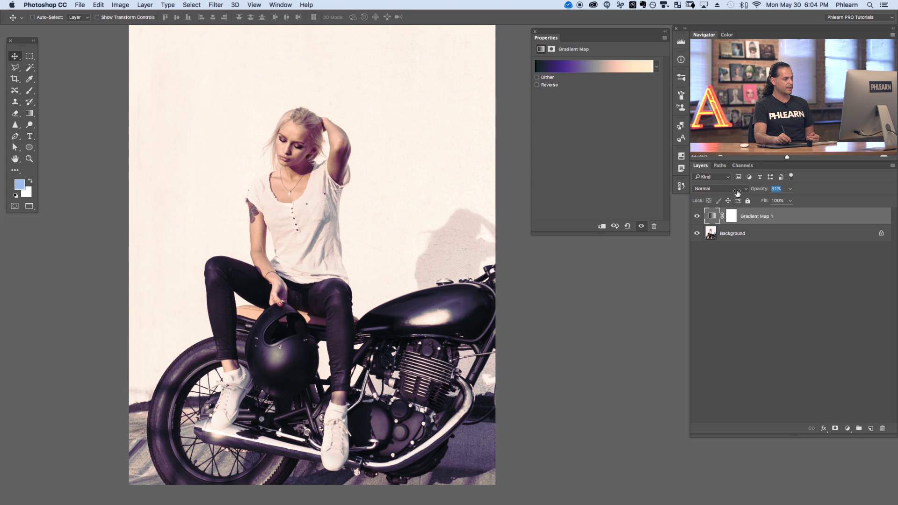
left_click_drag(738, 192, 739, 192)
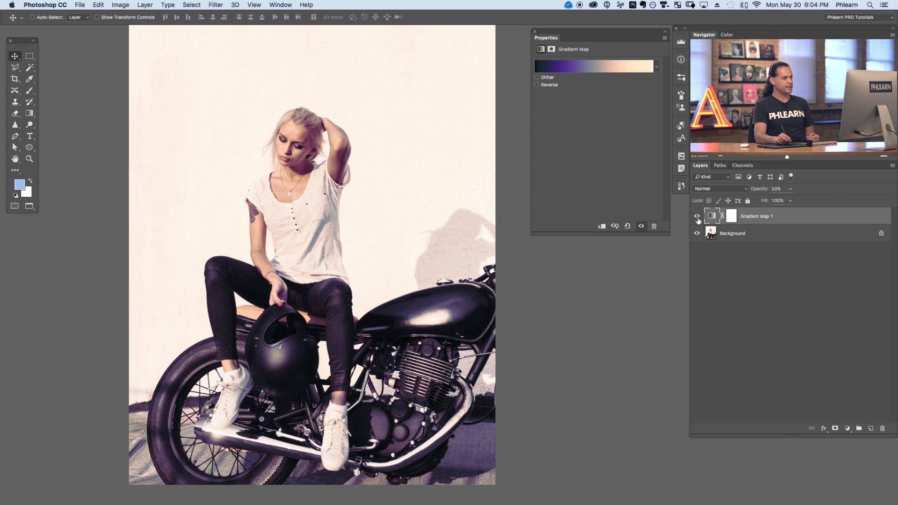
Toggle the Gradient Map 1 layer's visibility to compare the toned photo with the original.
left_click(699, 216)
left_click(698, 217)
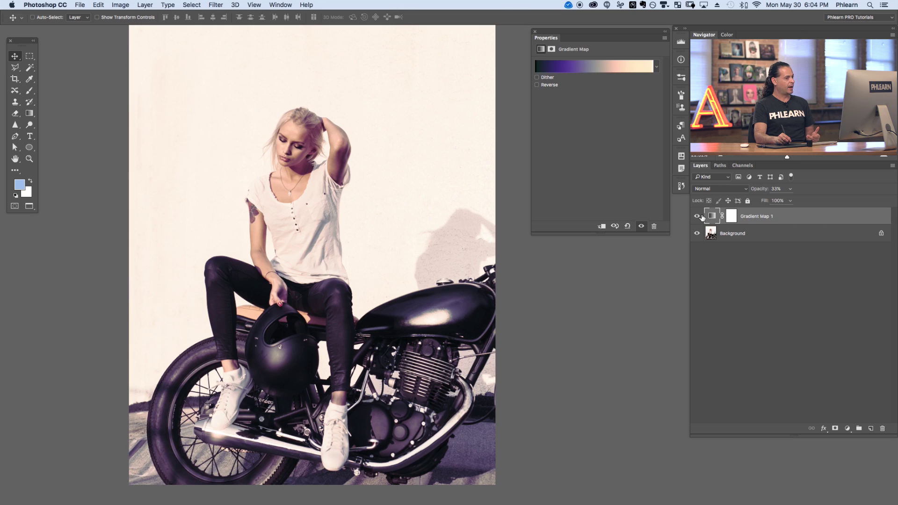
left_click(700, 217)
left_click(700, 217)
left_click(700, 216)
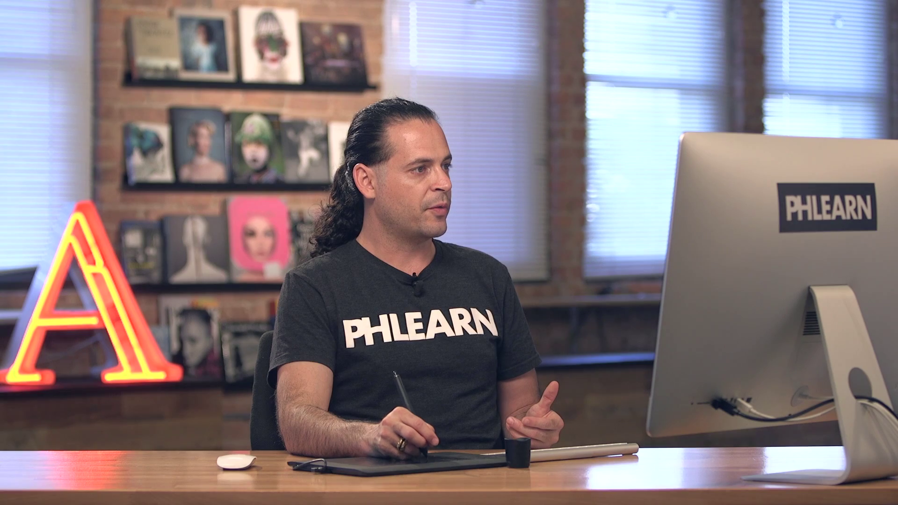